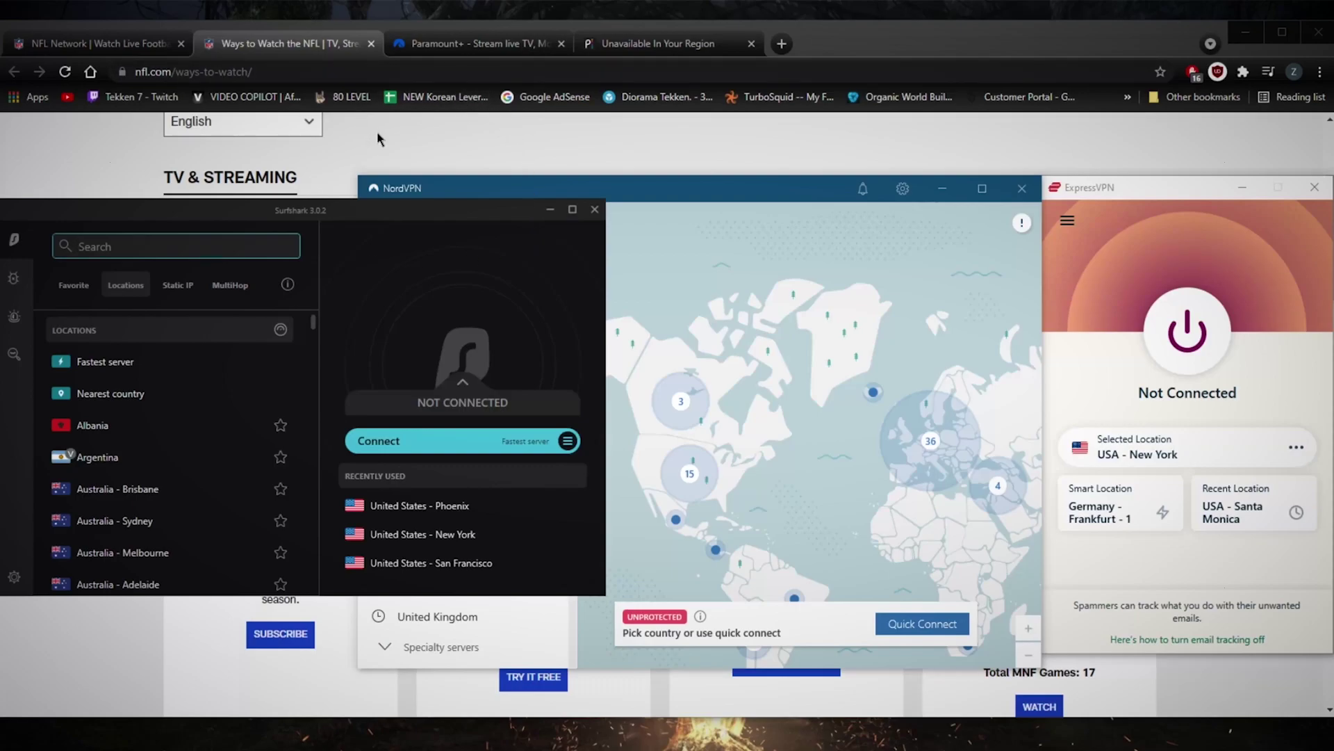
Switch to the NFL Network tab that shows the outside-the-US streaming block
click(136, 47)
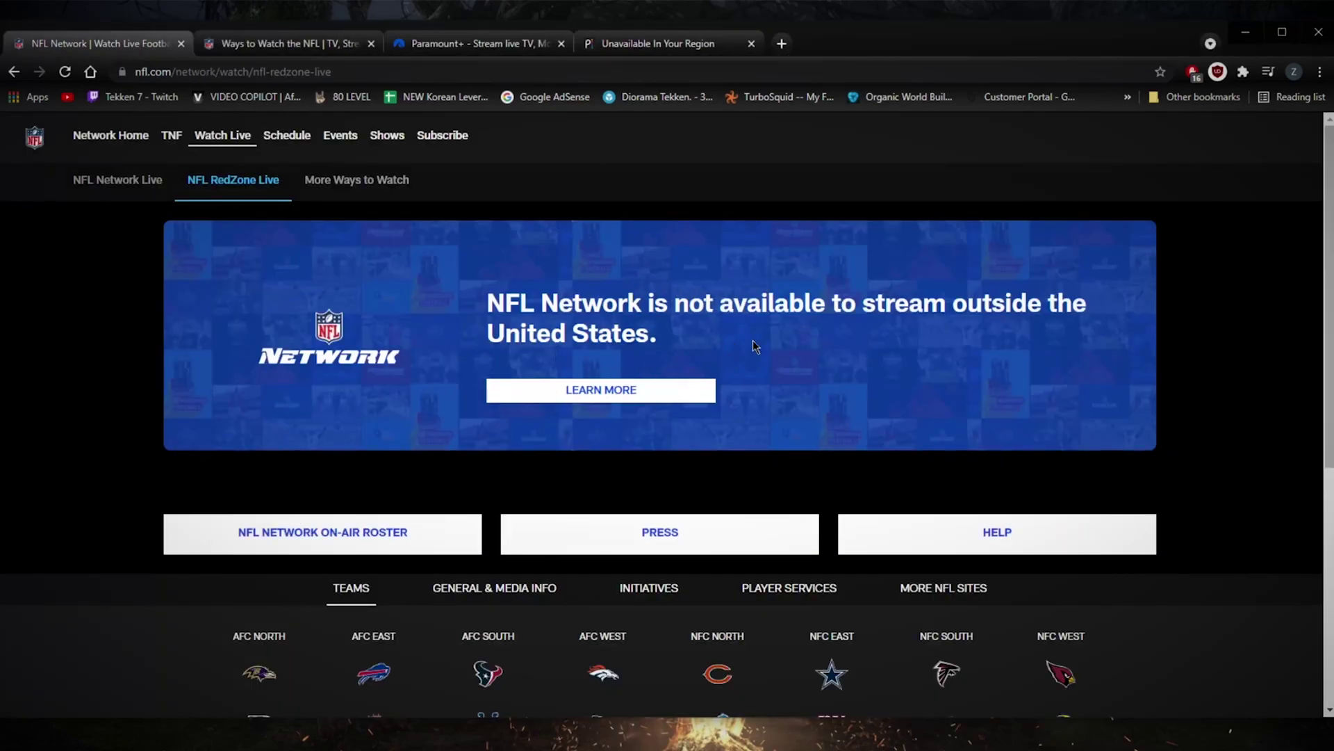
Go to the NFL Network Live sub-page under Watch Live on nfl.com
click(133, 179)
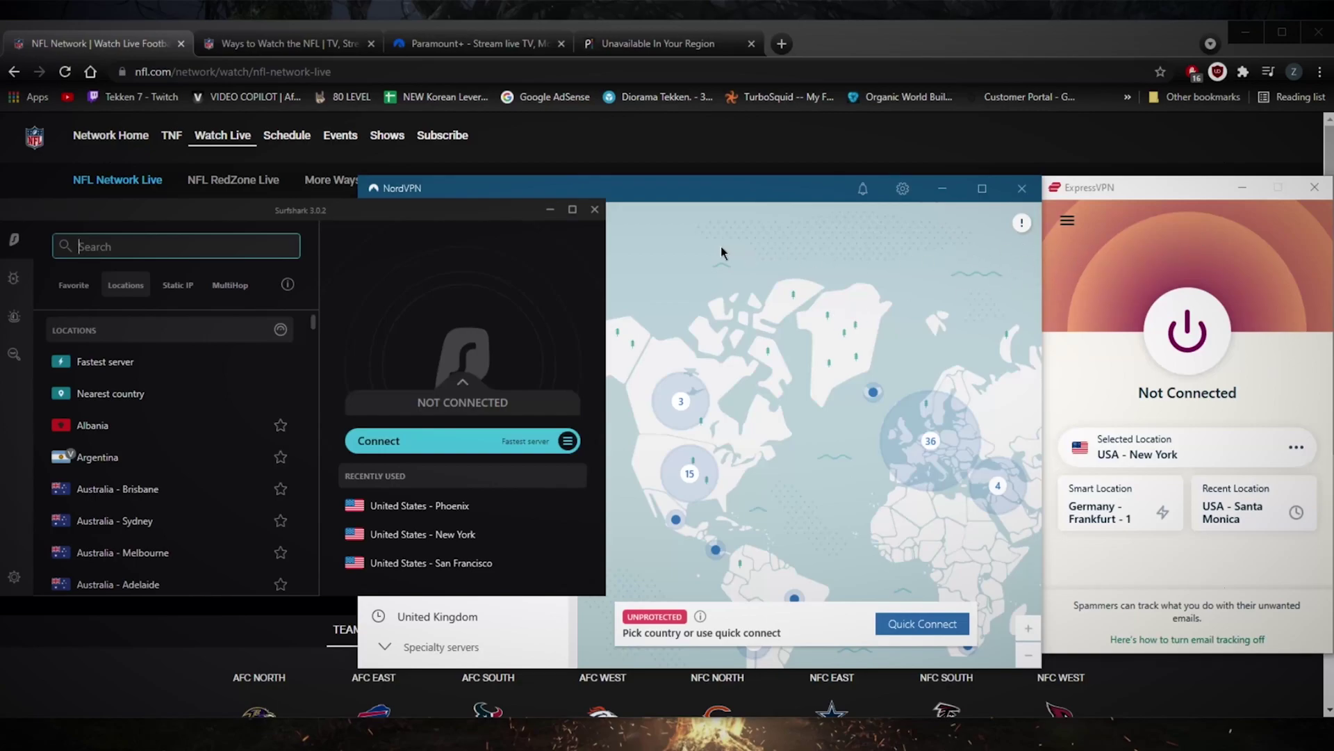
click(1046, 225)
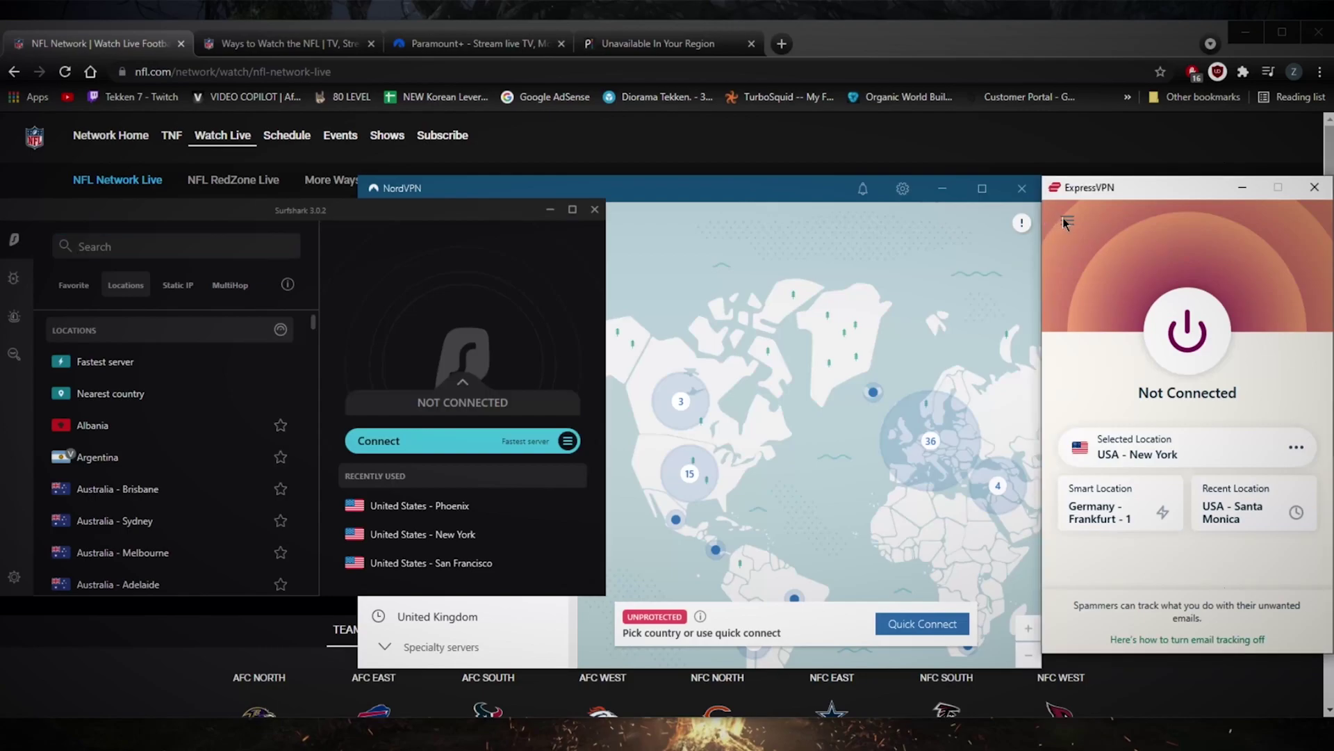
click(1065, 220)
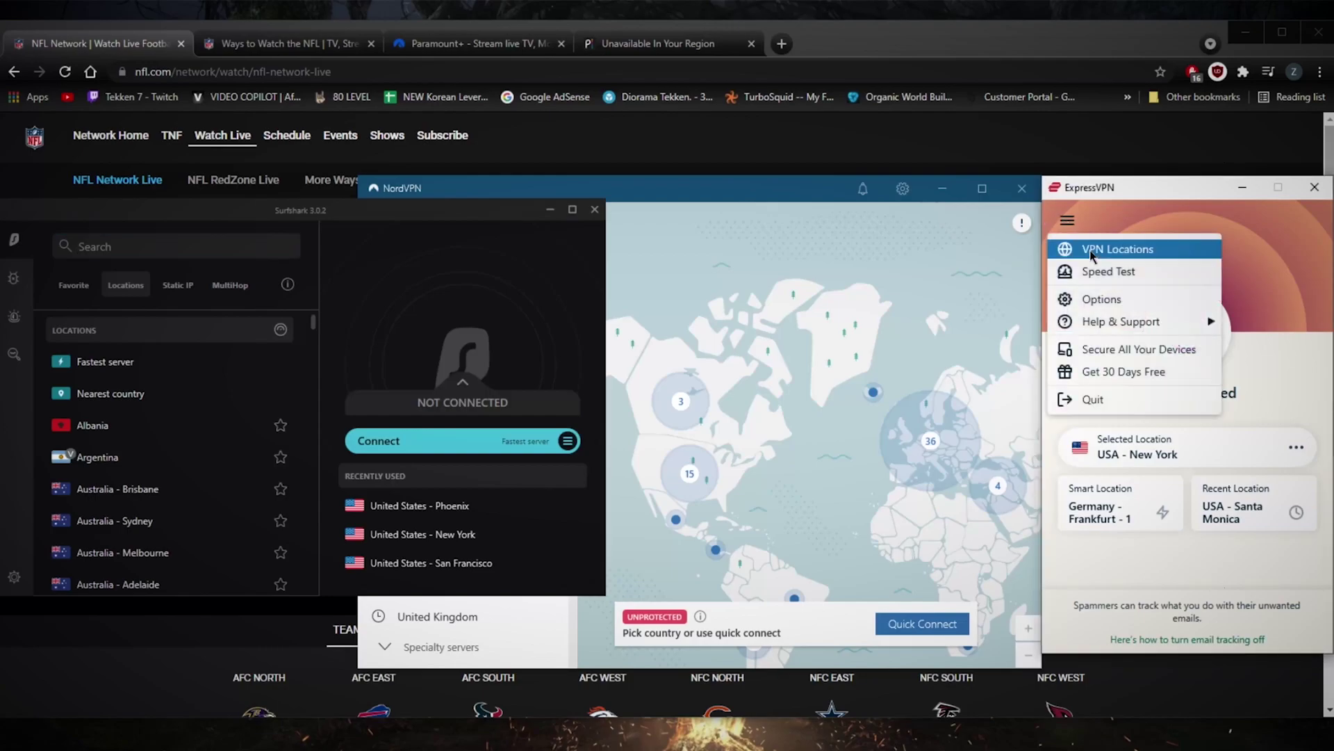
click(1092, 300)
click(812, 234)
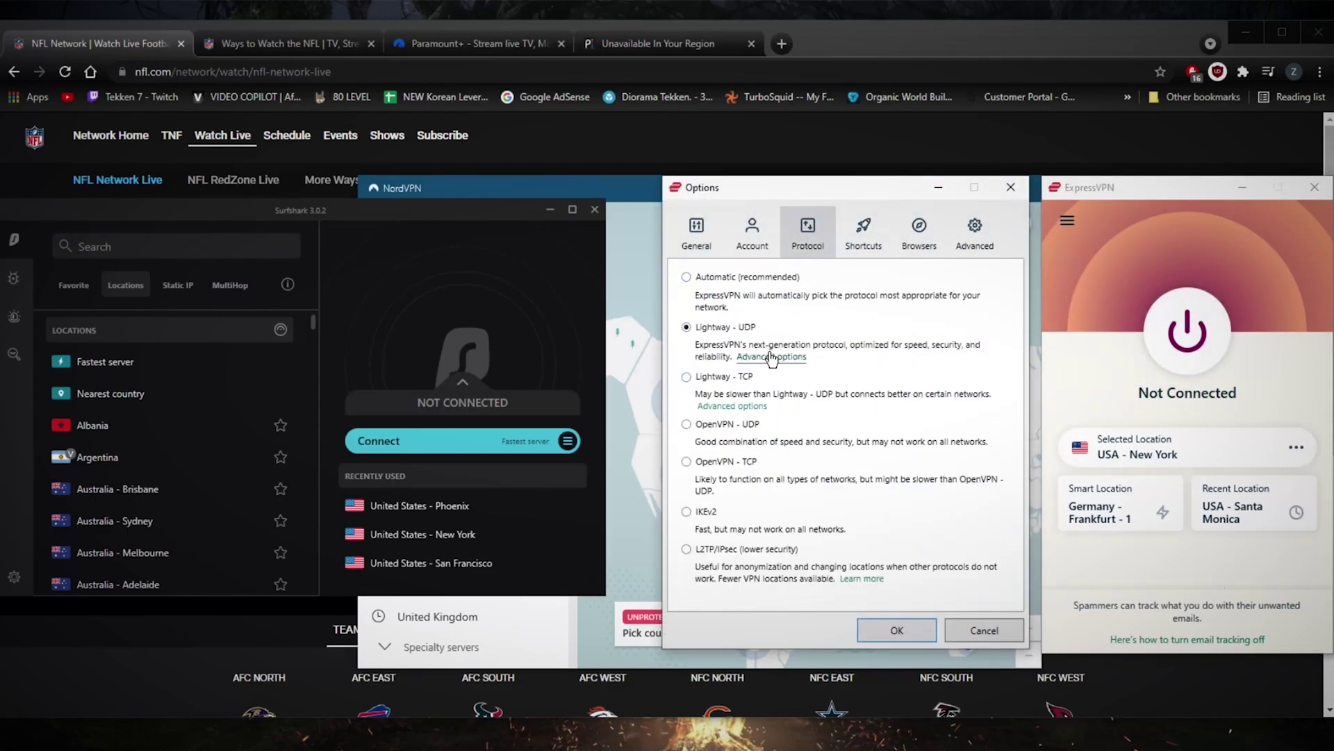
click(903, 631)
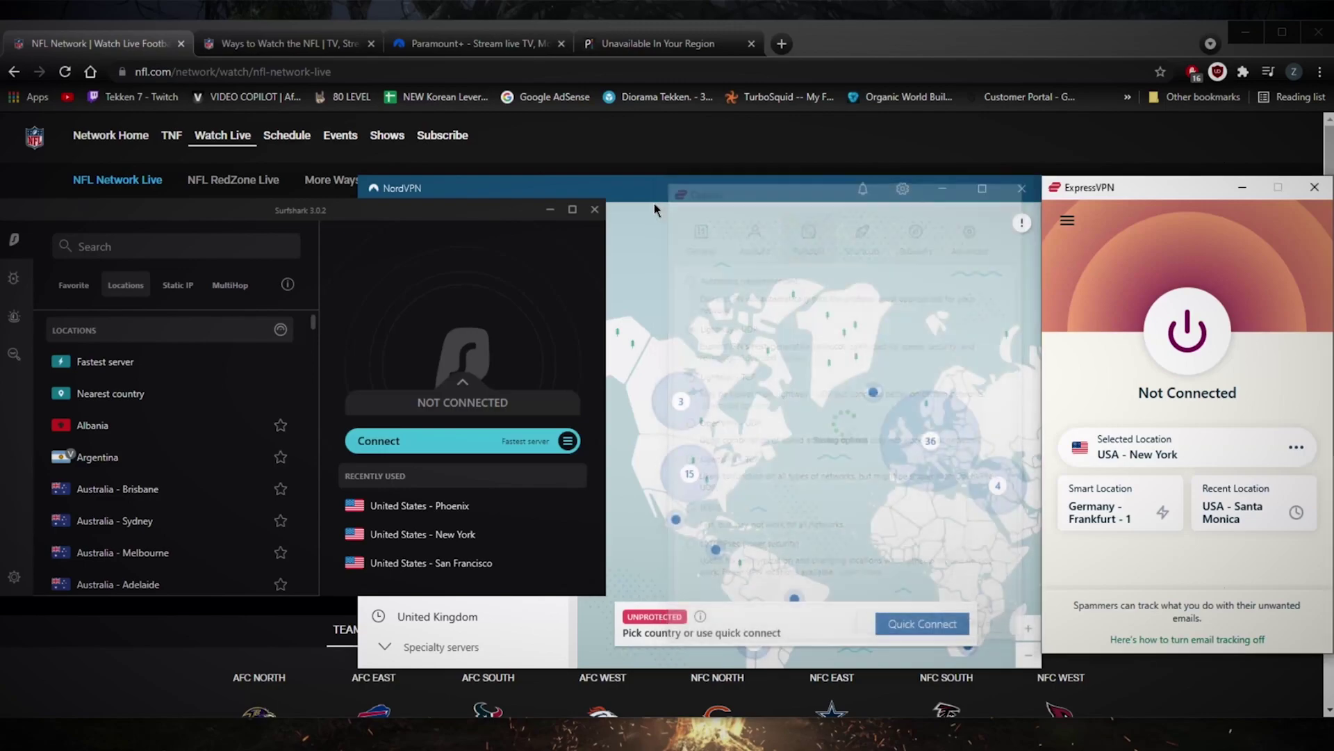
click(654, 203)
click(902, 190)
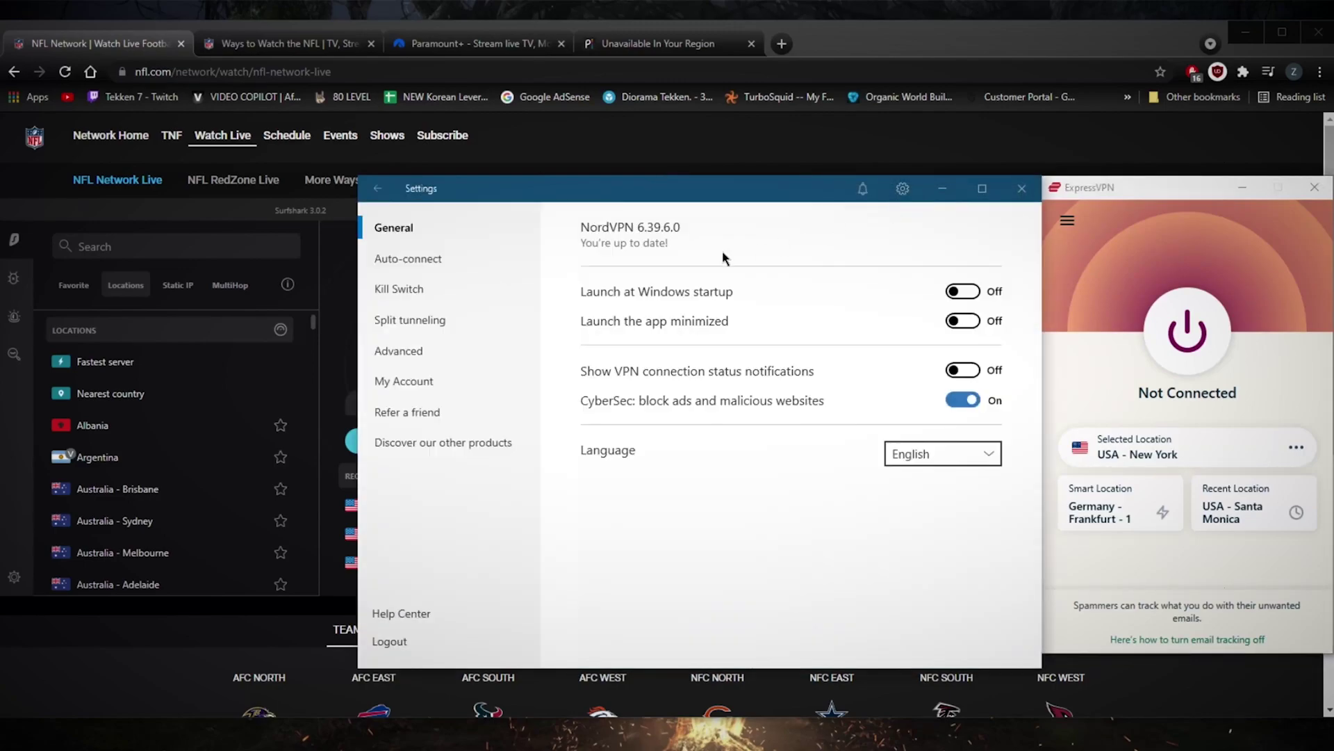
click(434, 270)
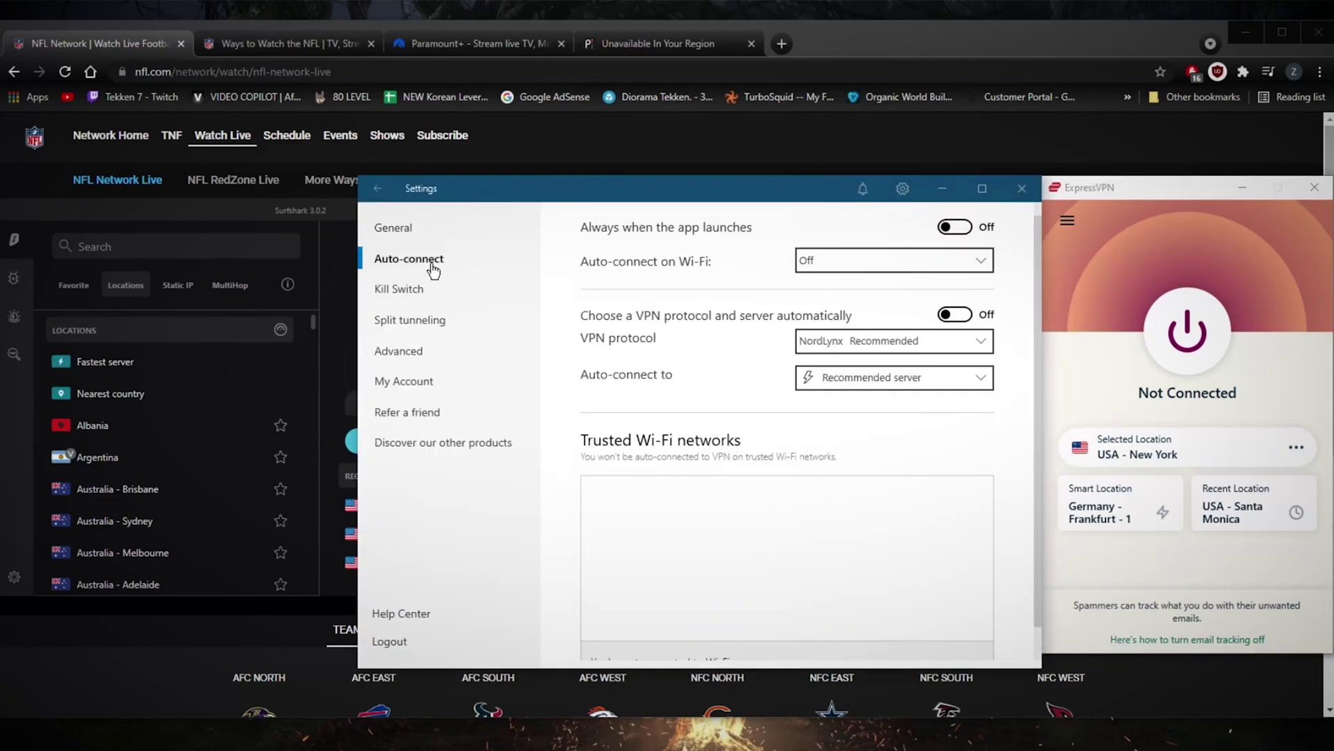
click(378, 189)
click(14, 575)
scroll(155, 545, down, 5)
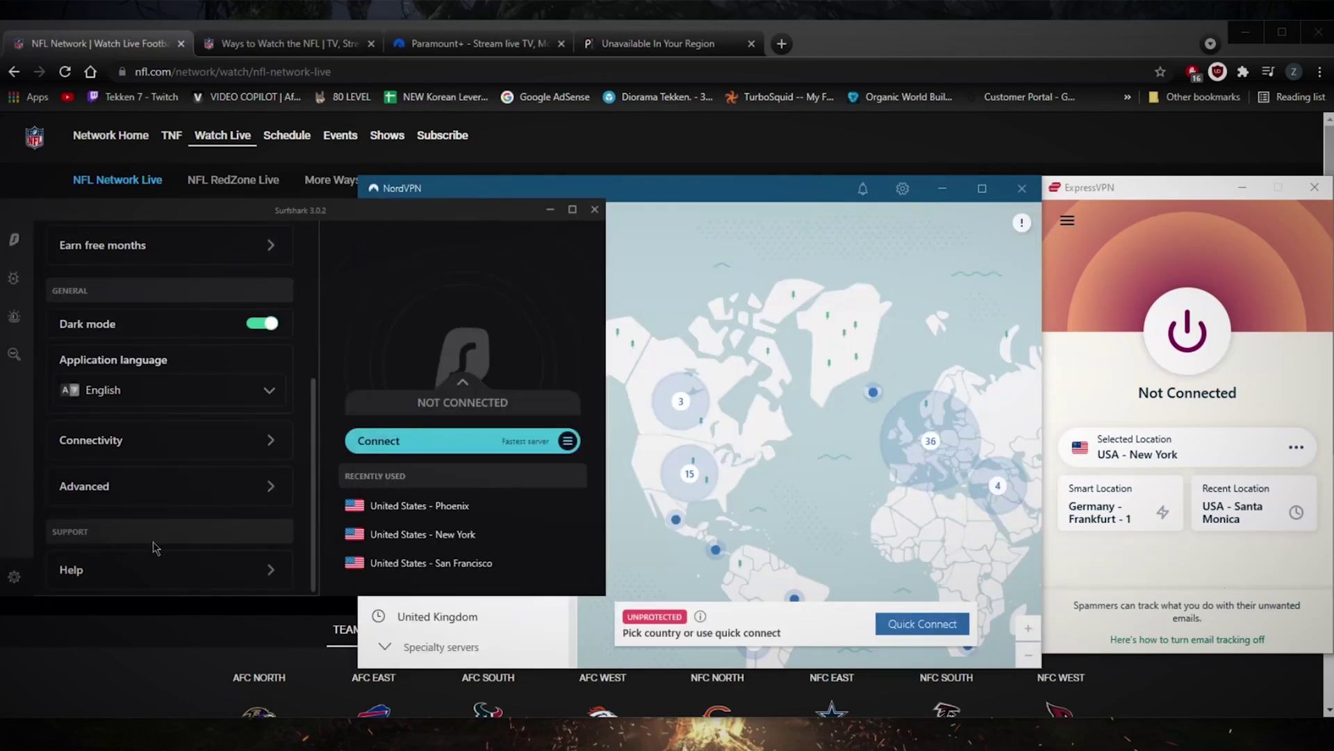
click(108, 490)
click(18, 241)
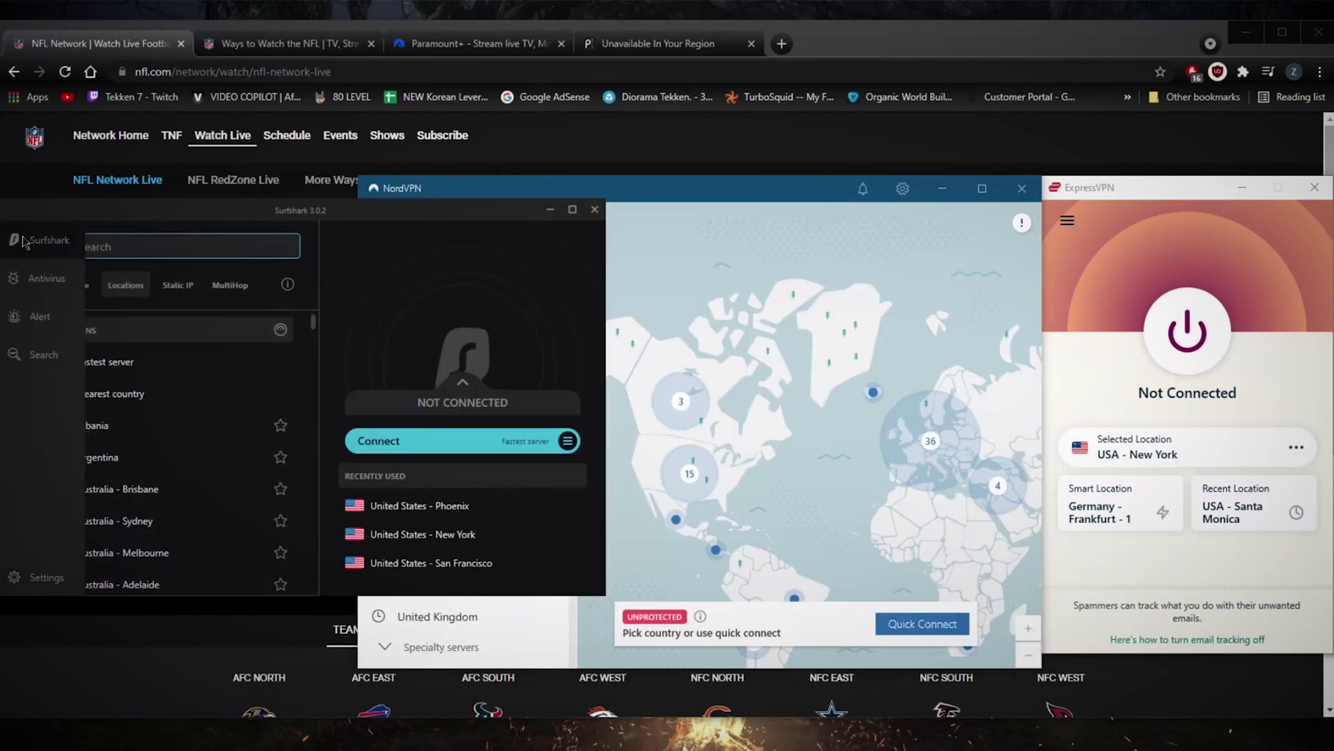
click(304, 331)
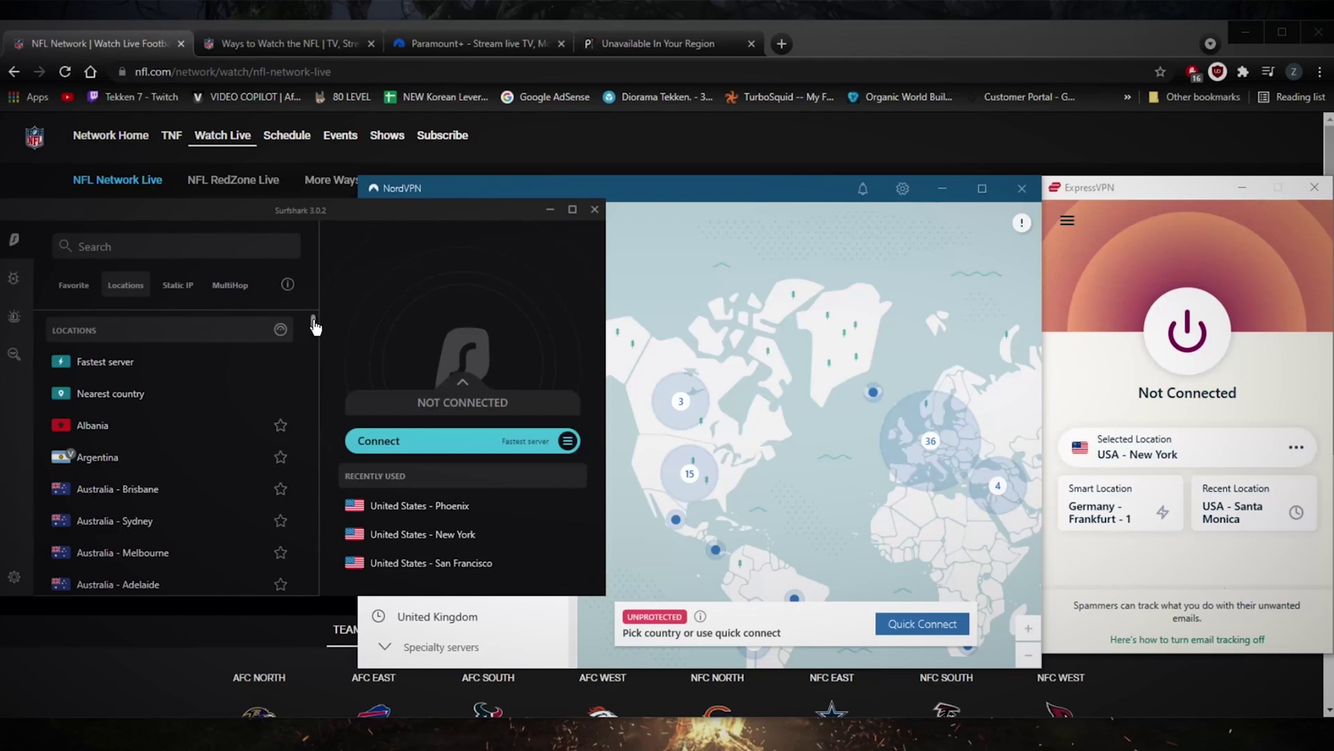
drag(312, 332, 314, 657)
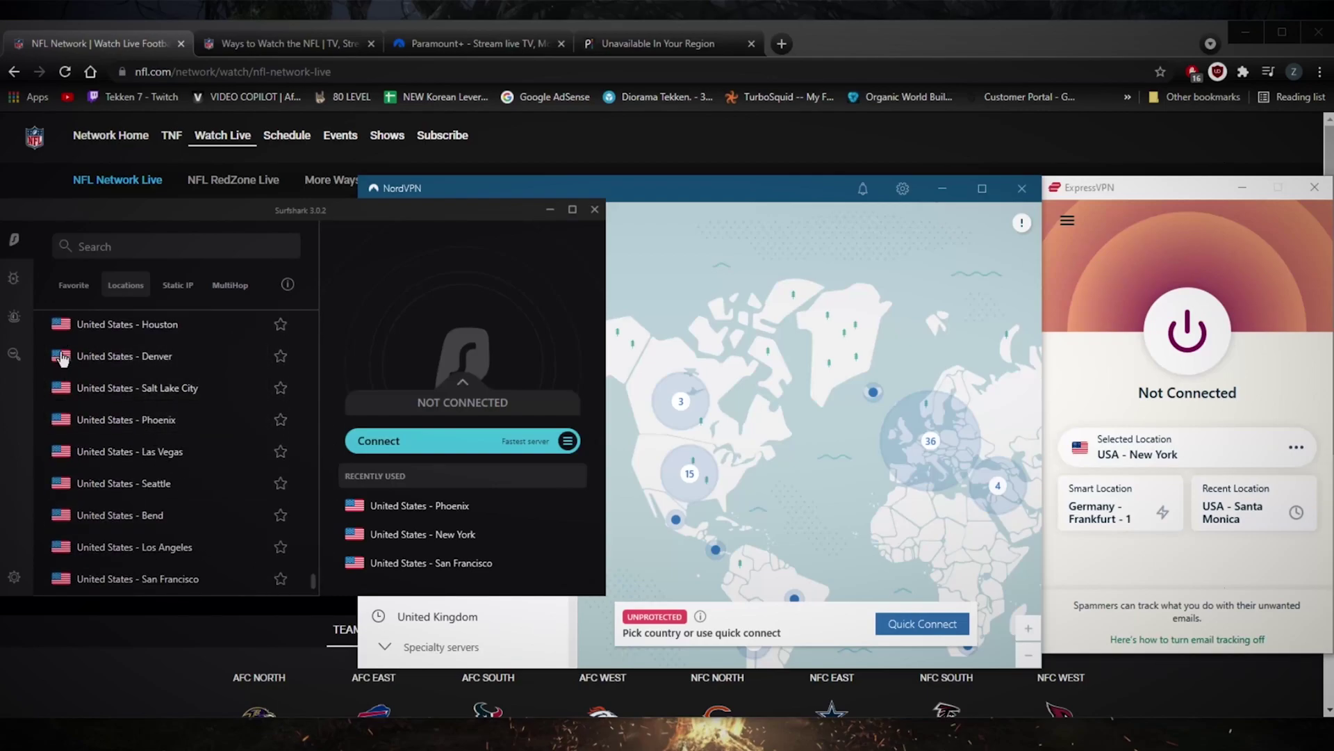
Look over the NordVPN server map, then bring up ExpressVPN's VPN Locations list
click(678, 446)
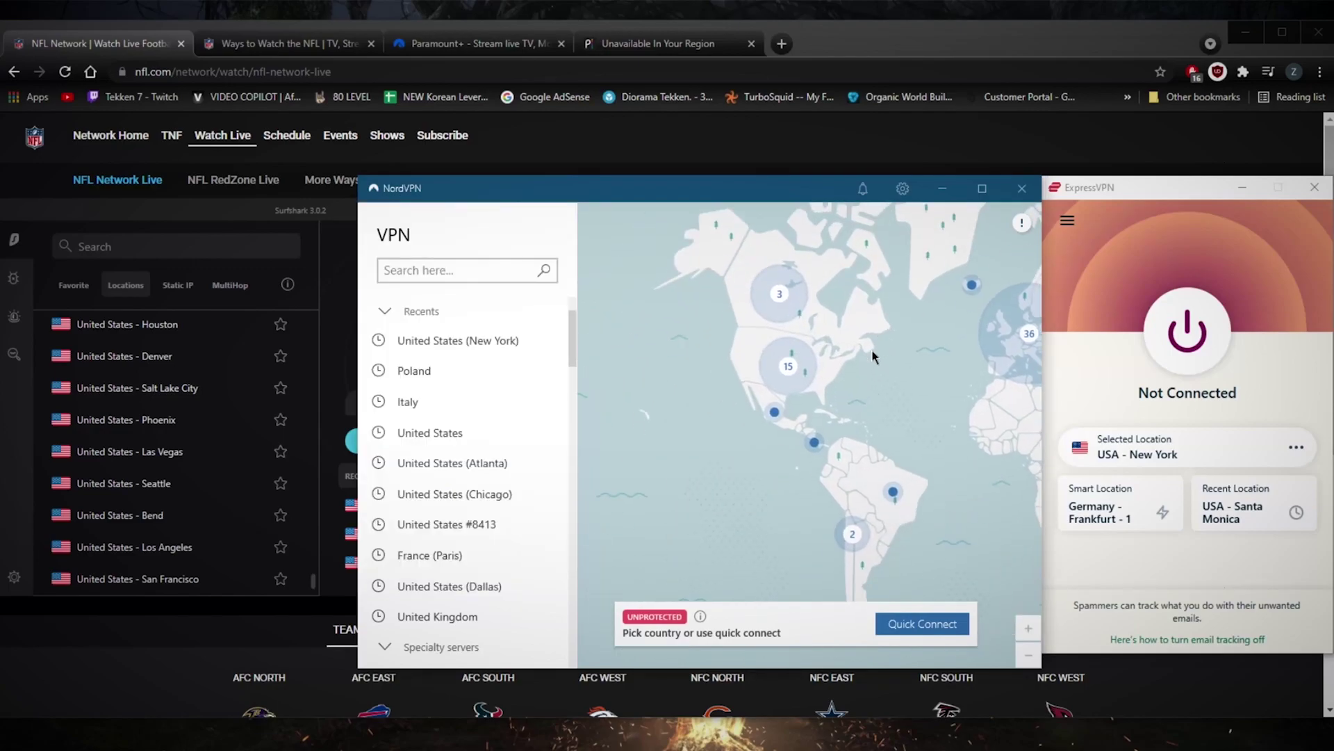
mouse_move(678, 446)
mouse_down()
mouse_move(759, 420)
mouse_move(815, 445)
mouse_move(681, 442)
mouse_up()
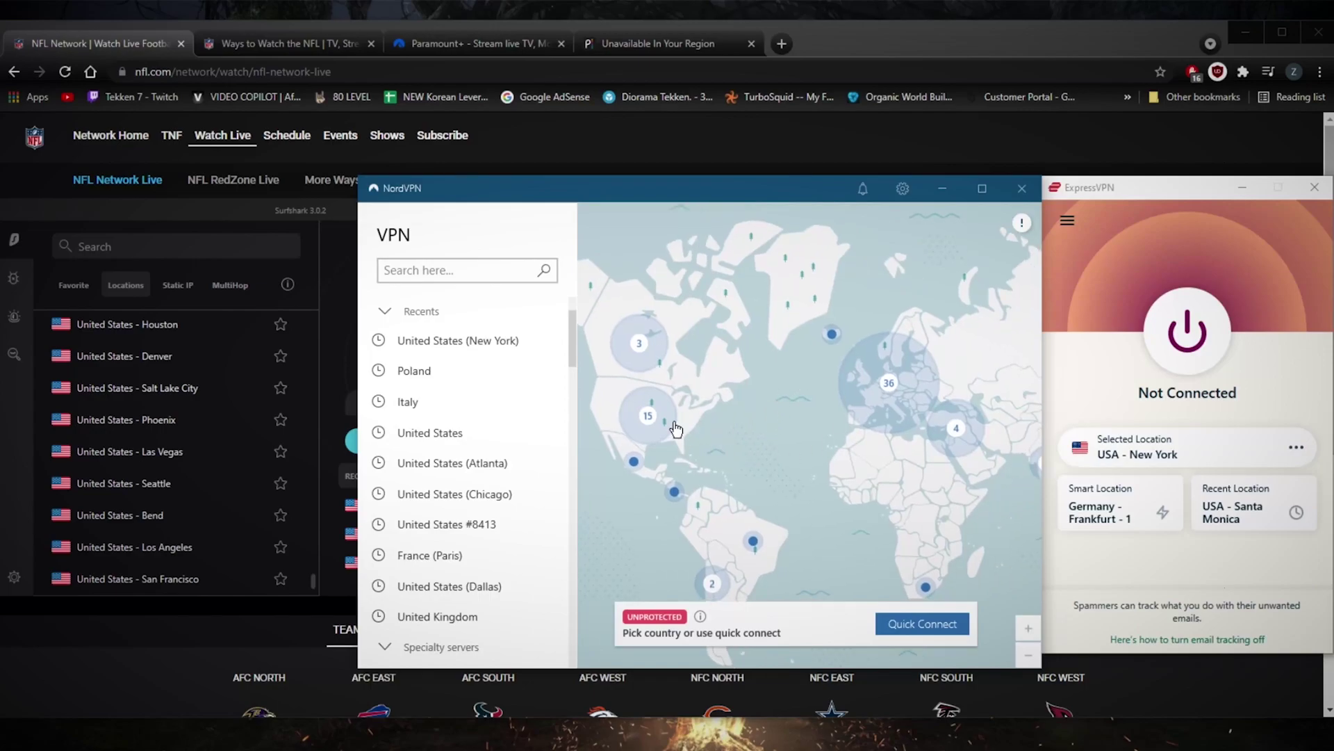
click(1070, 222)
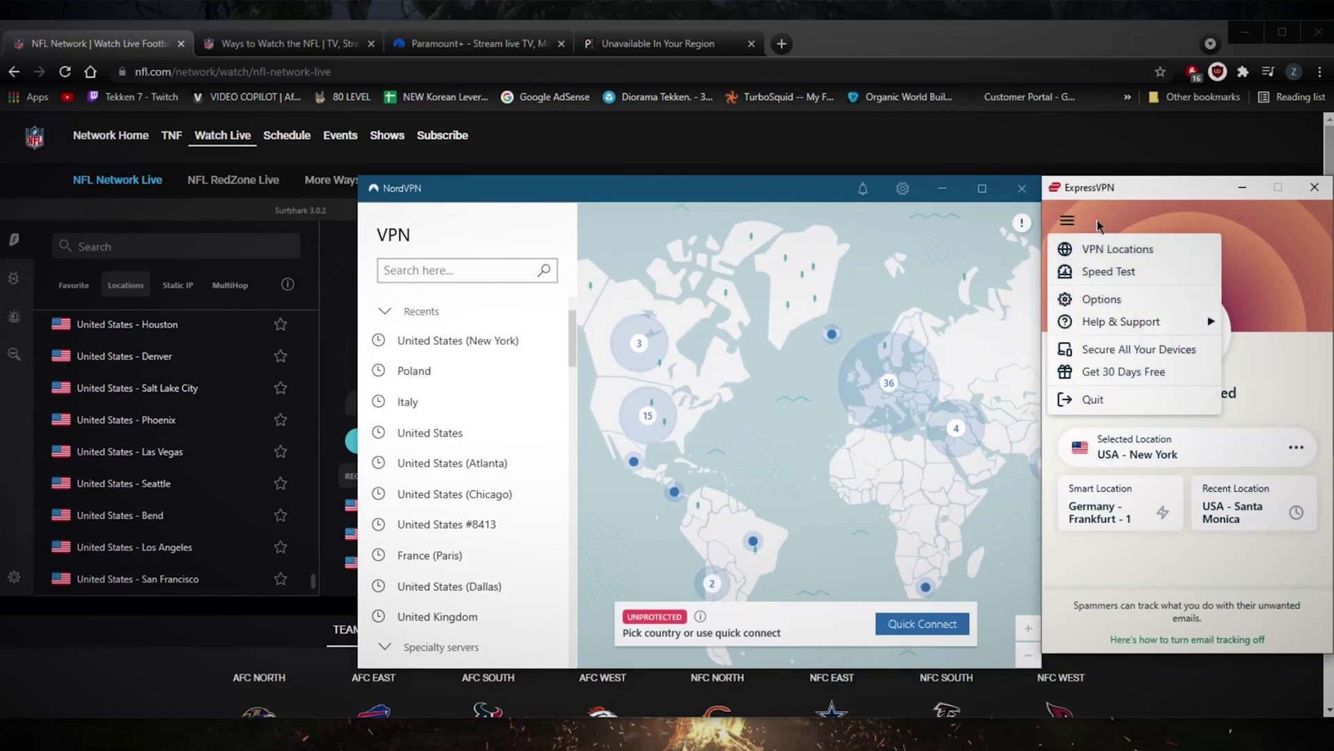
click(1132, 256)
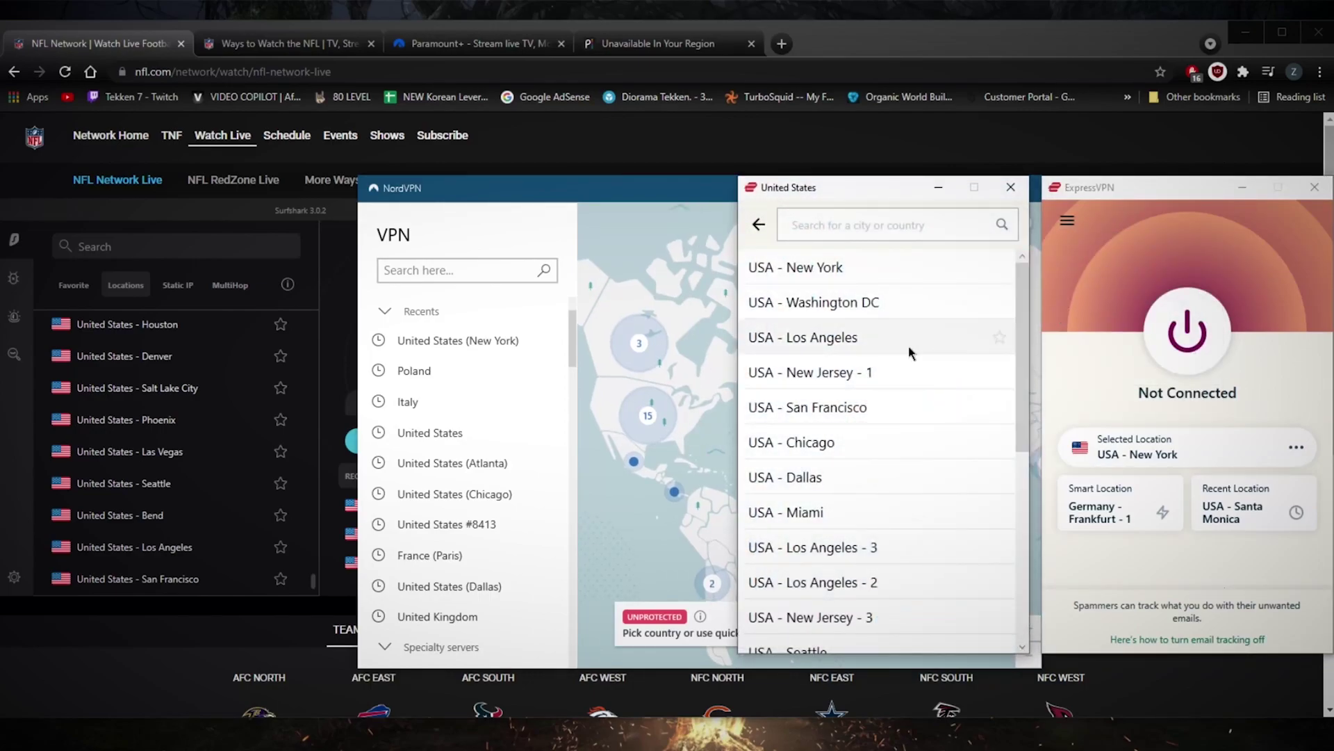
Browse the United States cities and connect ExpressVPN to USA - New York
click(773, 225)
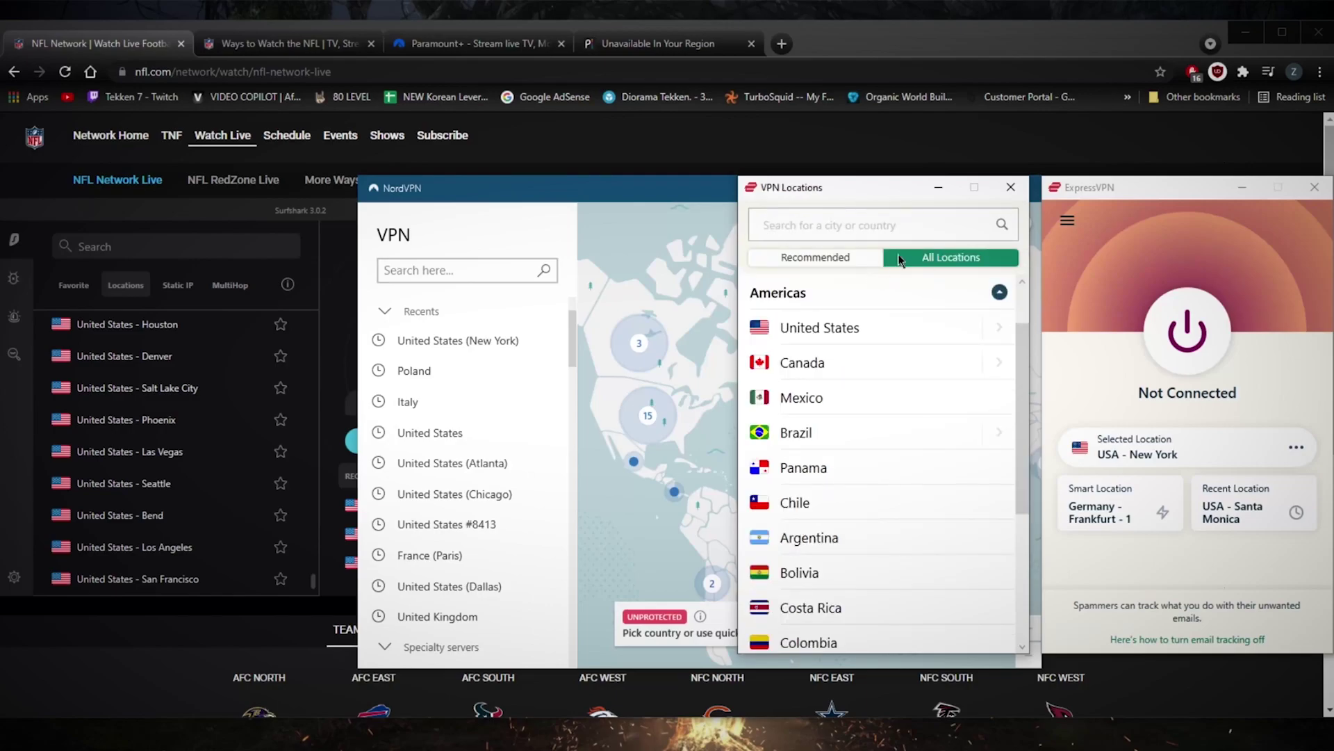
click(980, 336)
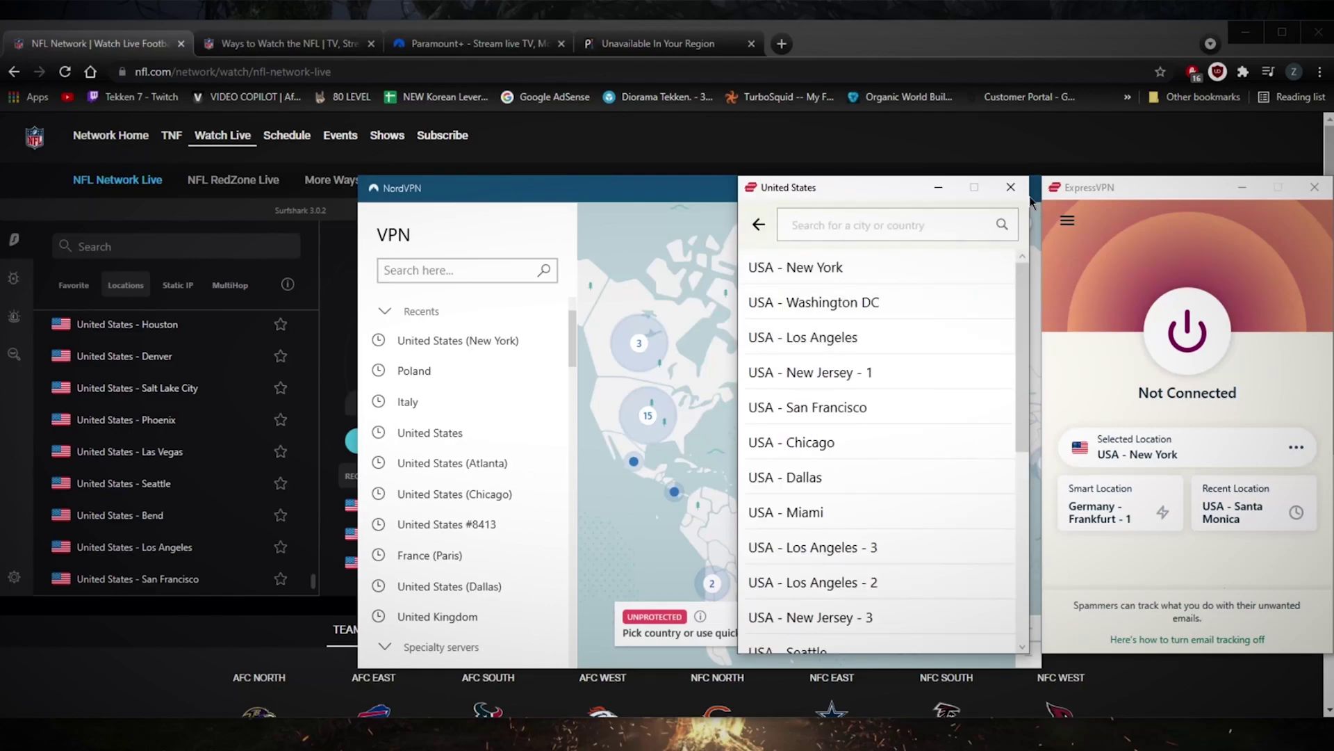
click(1010, 186)
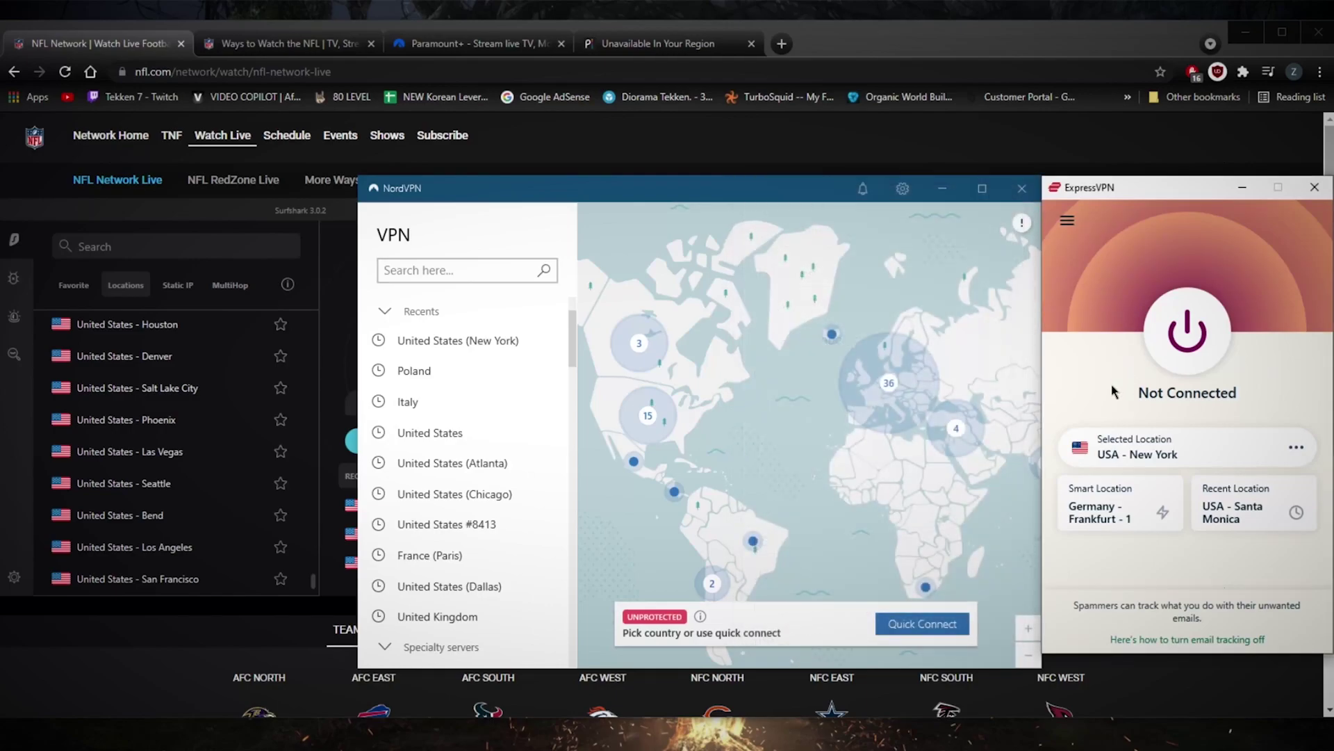
click(1191, 332)
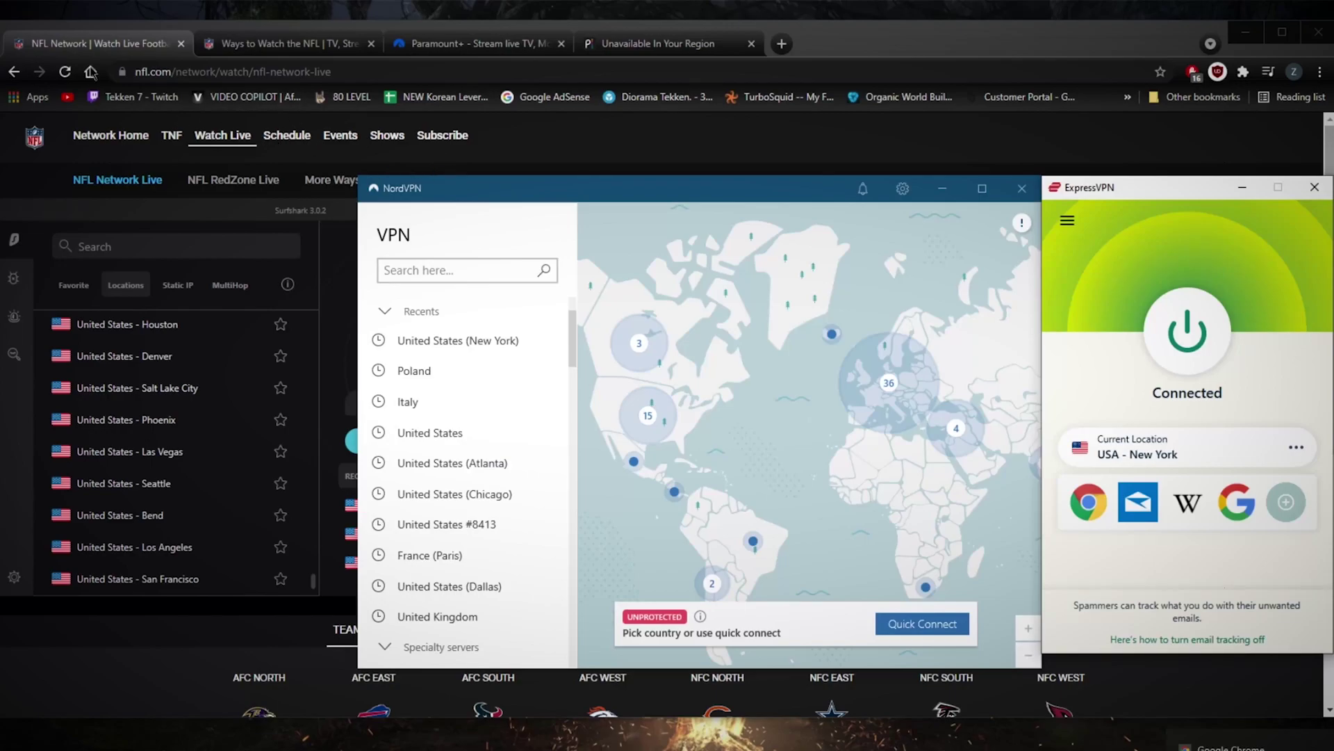
Reload NFL Network Live, begin TV-provider sign-in, then go to Ways to Watch the NFL
click(73, 43)
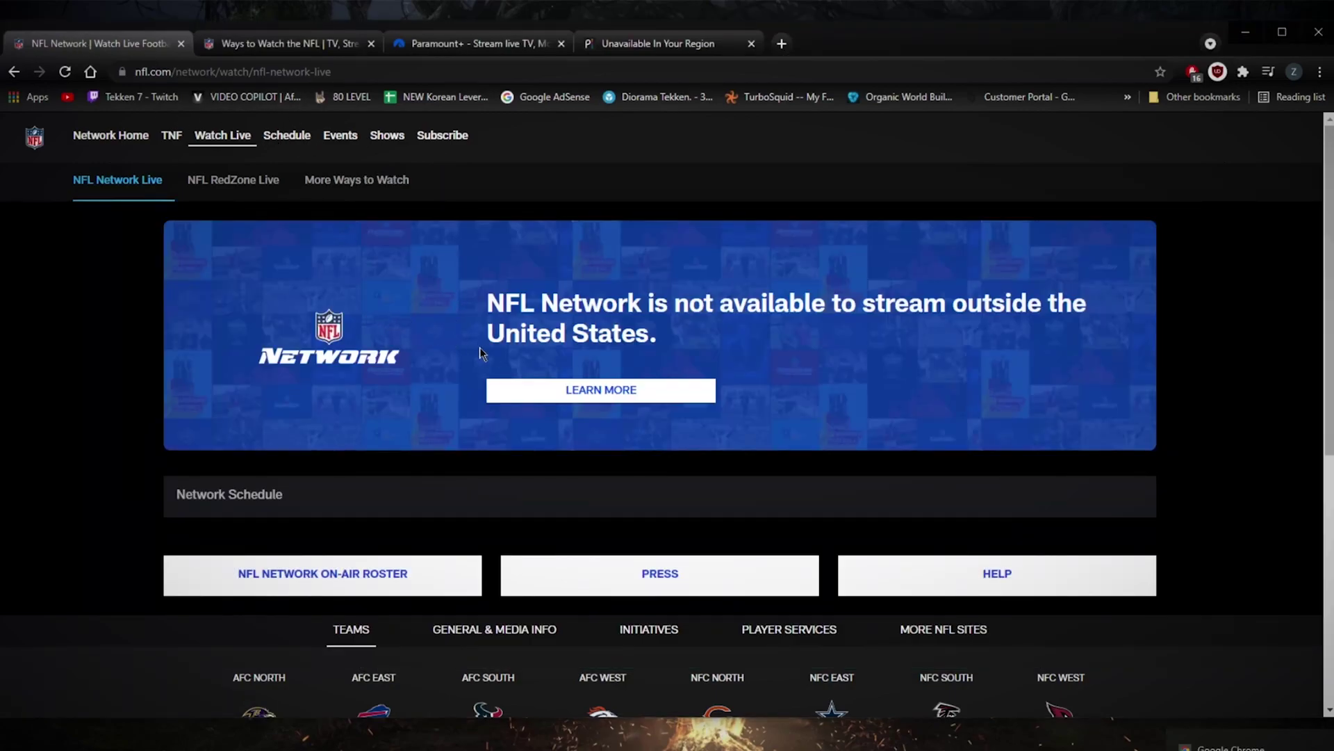
click(65, 72)
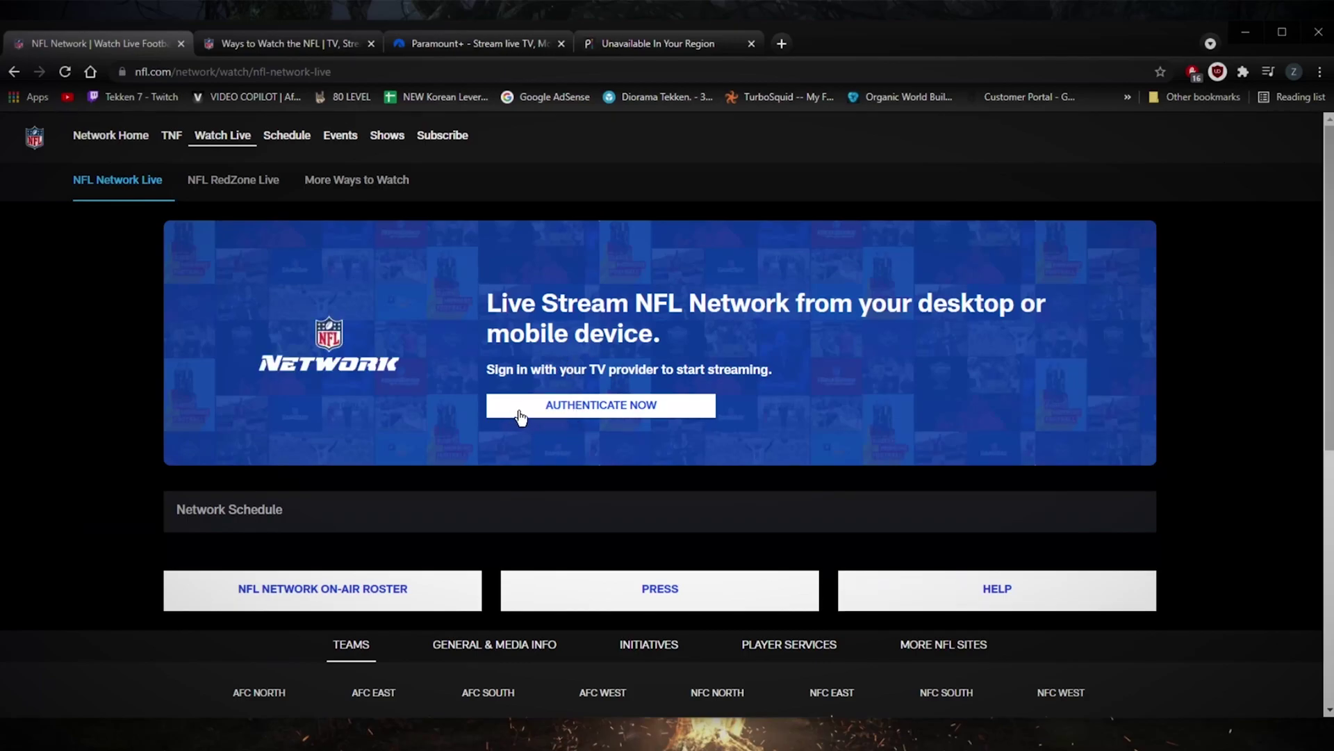
click(591, 409)
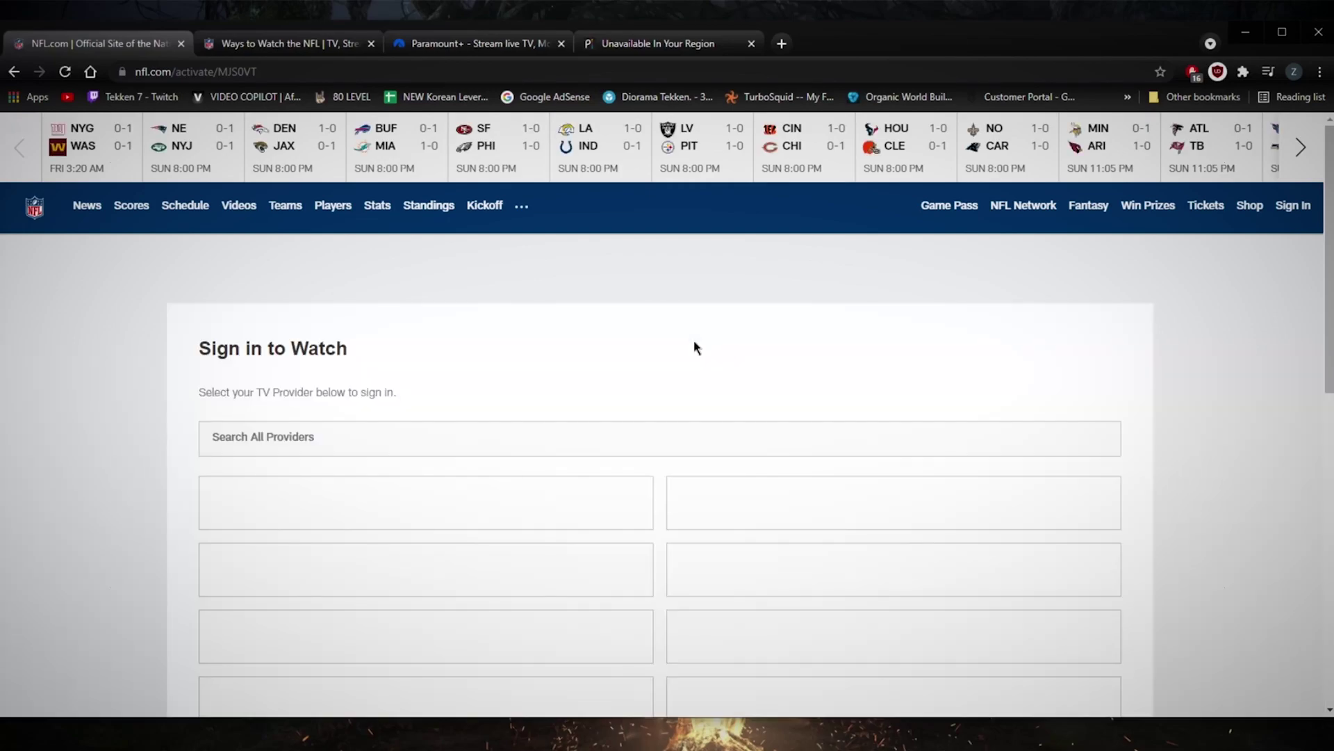
scroll(694, 347, down, 2)
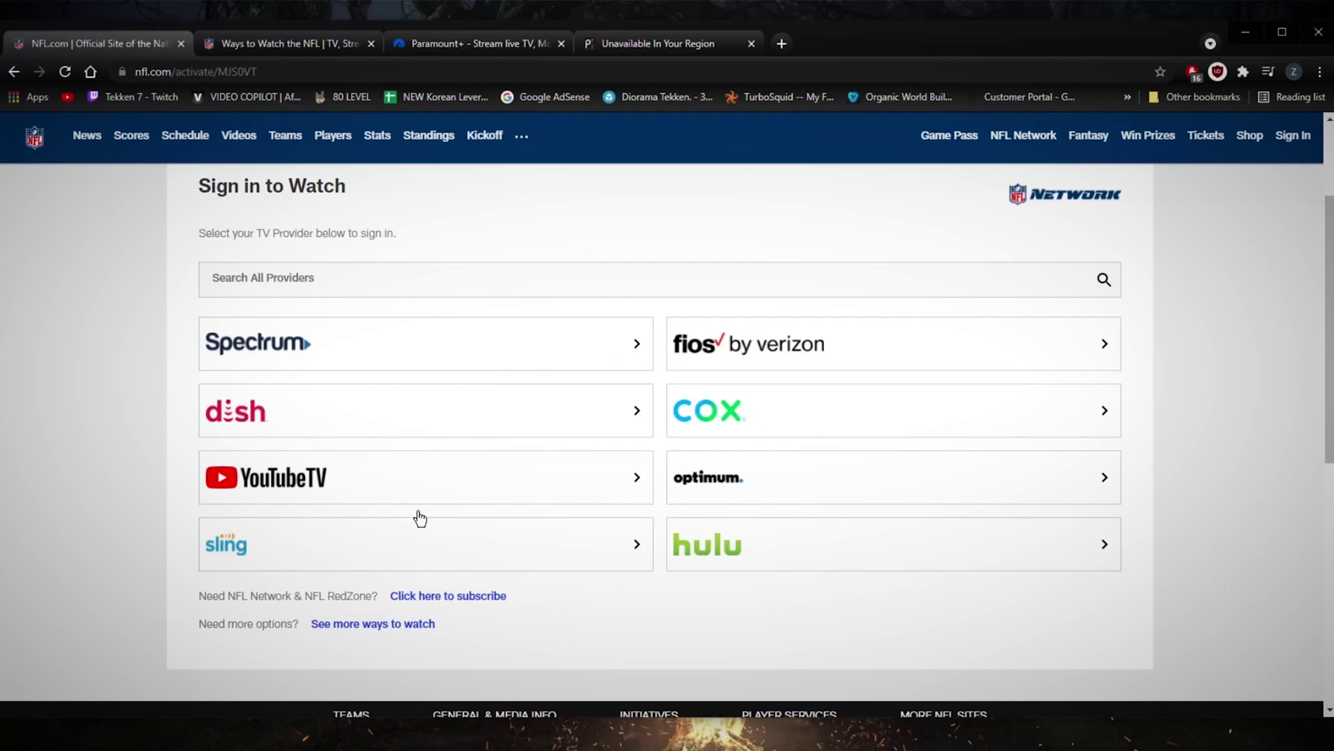
click(300, 46)
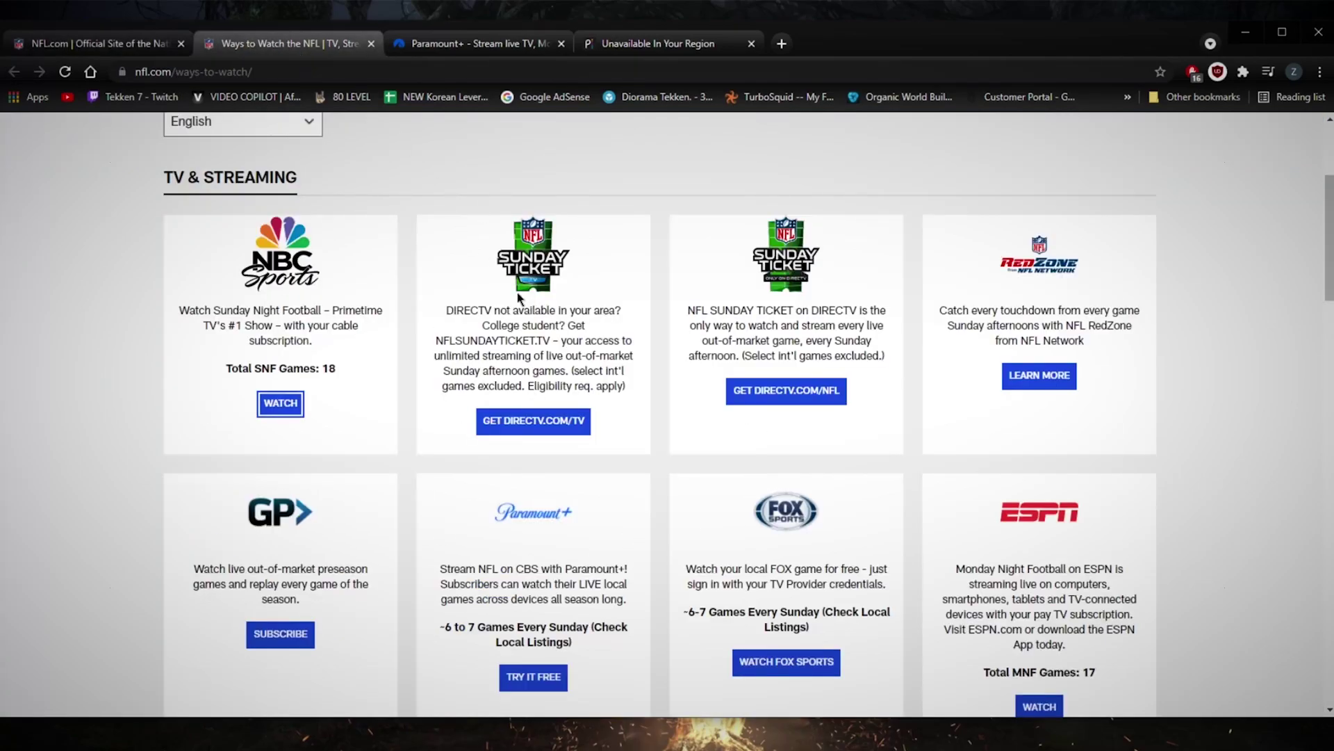
Reload Paramount+ and delete the '/intl/' part of its address to load the US homepage
click(479, 45)
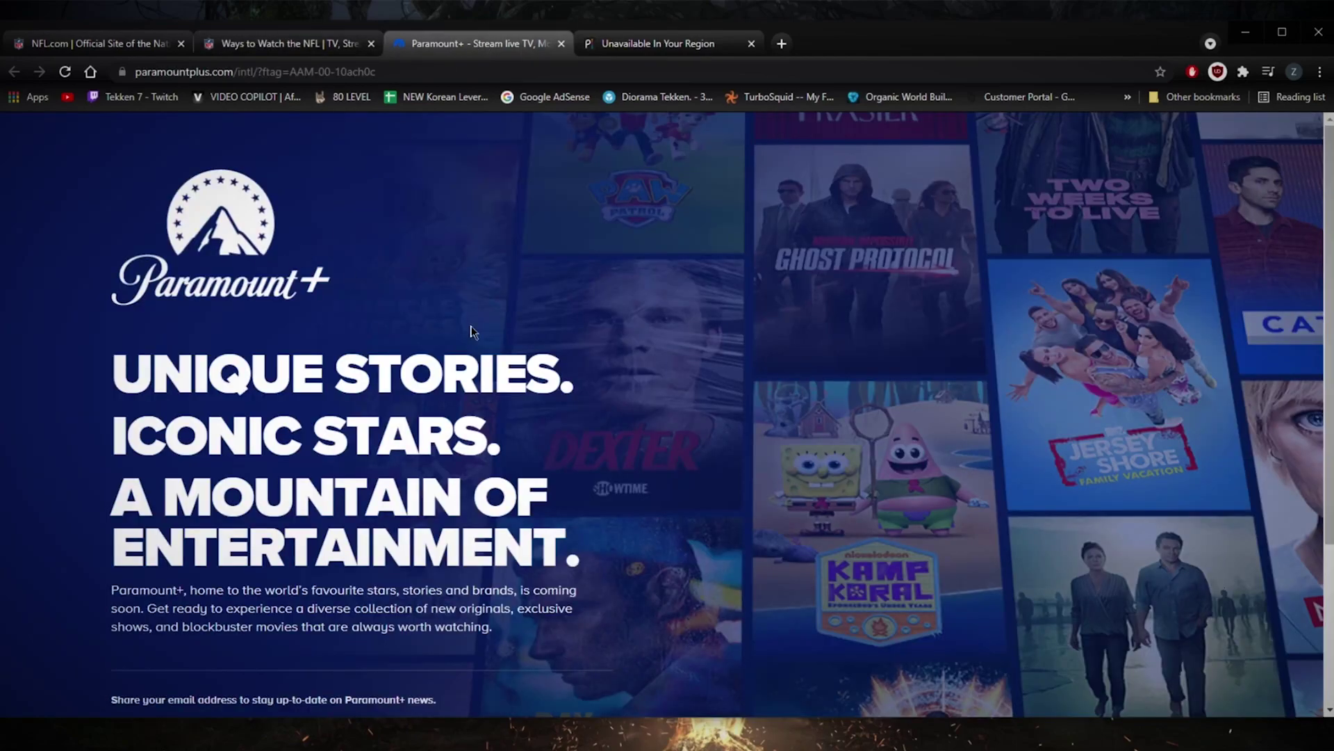
click(62, 71)
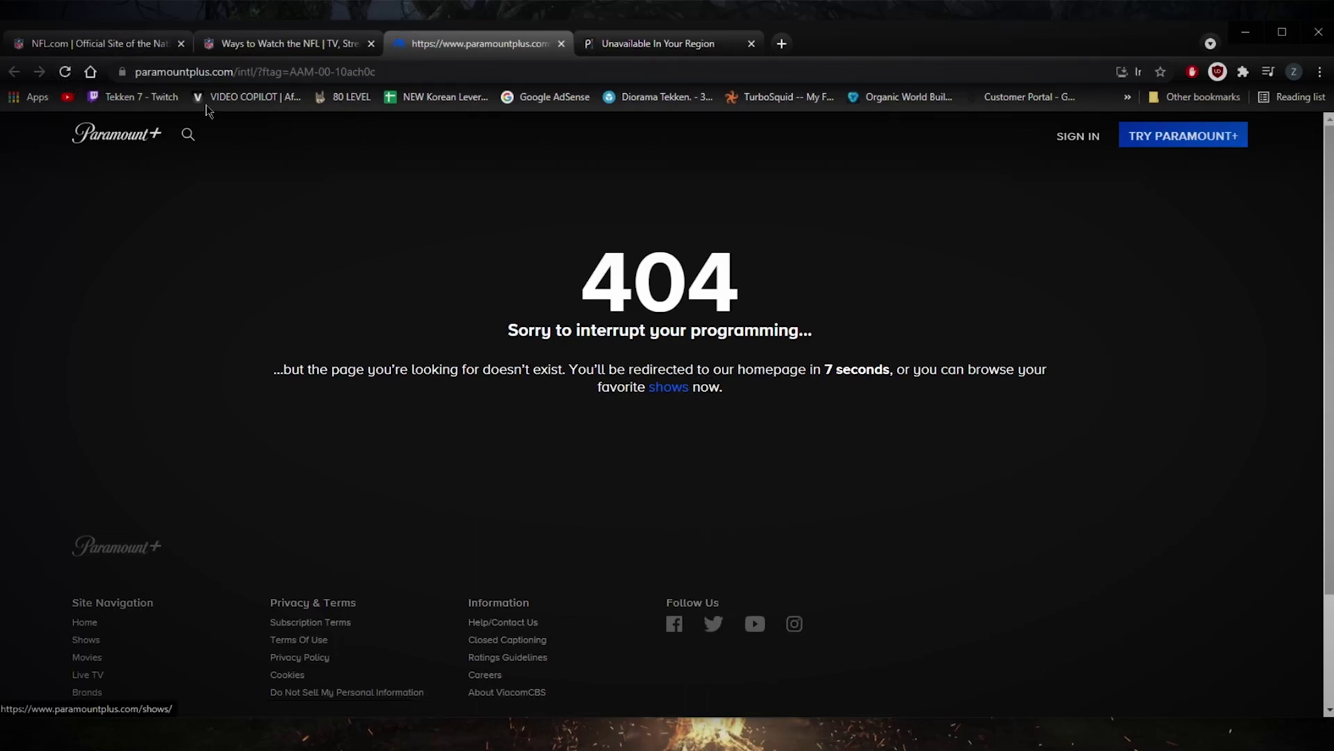
click(62, 70)
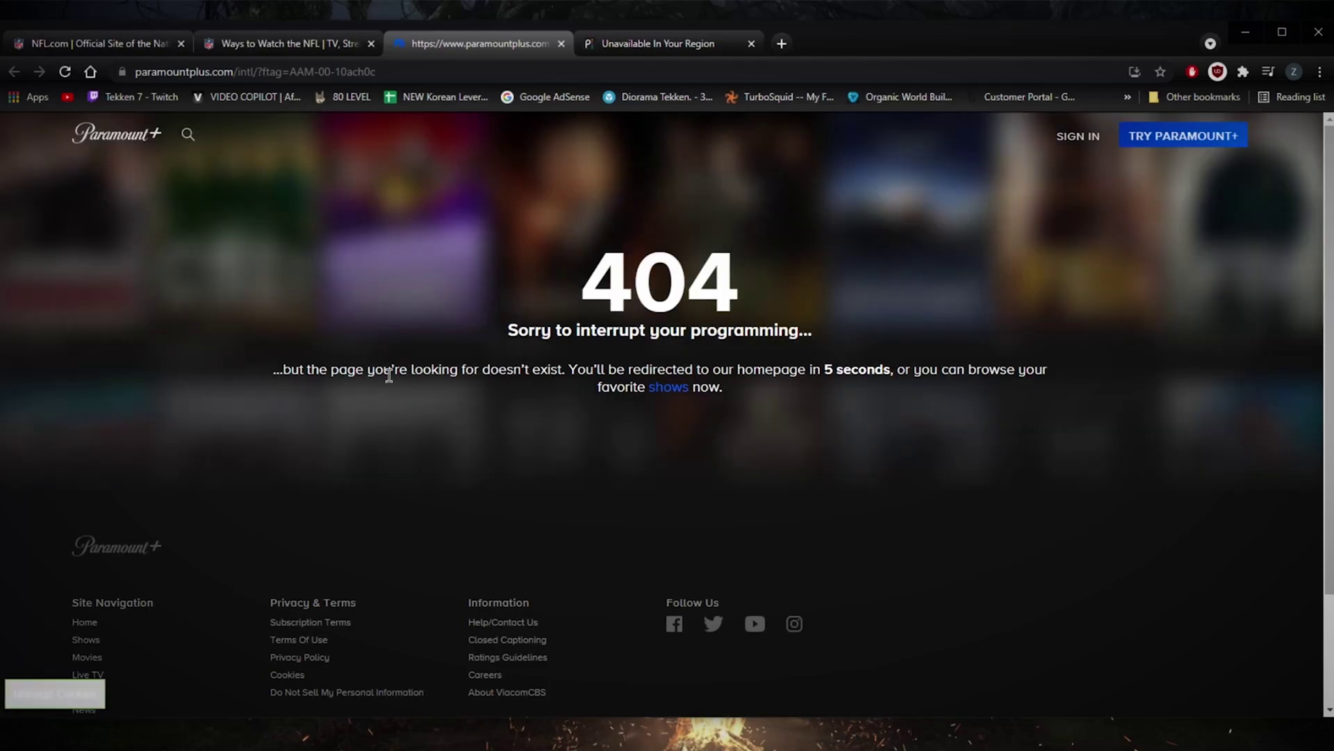
click(373, 74)
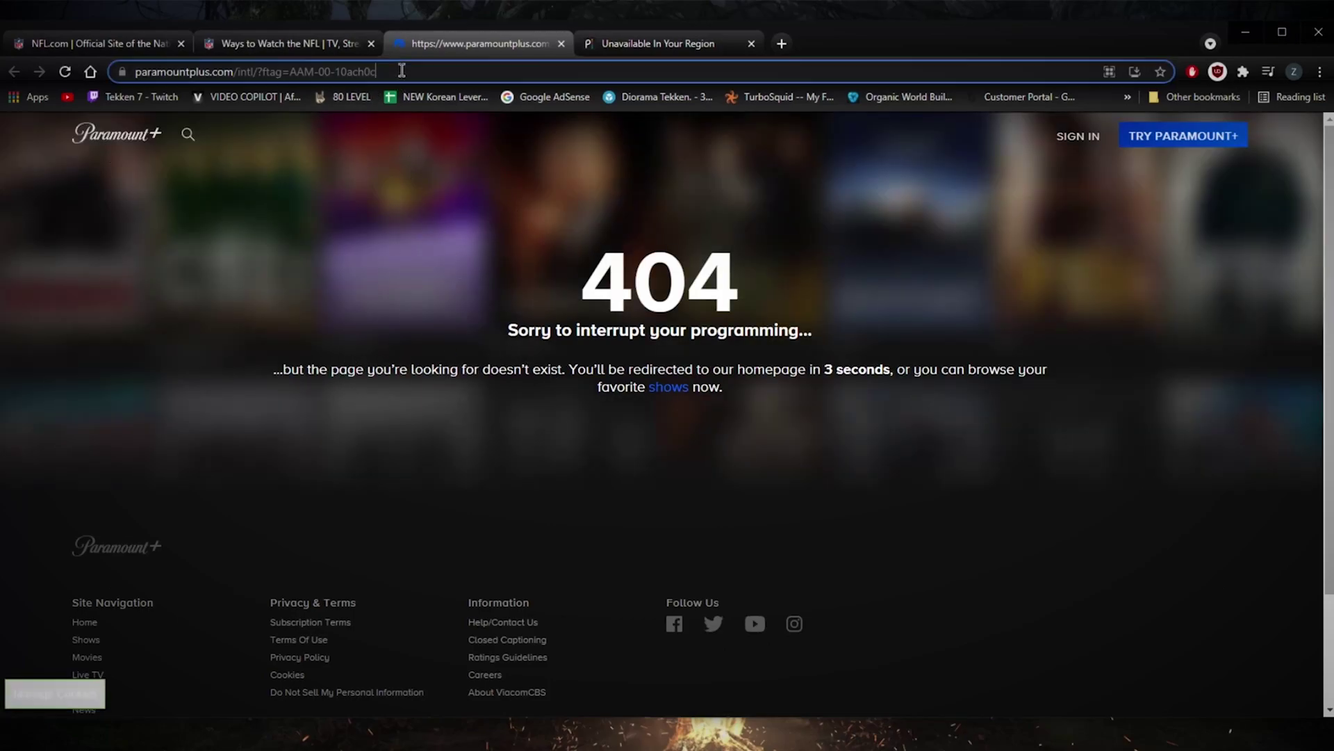
drag(438, 71, 297, 73)
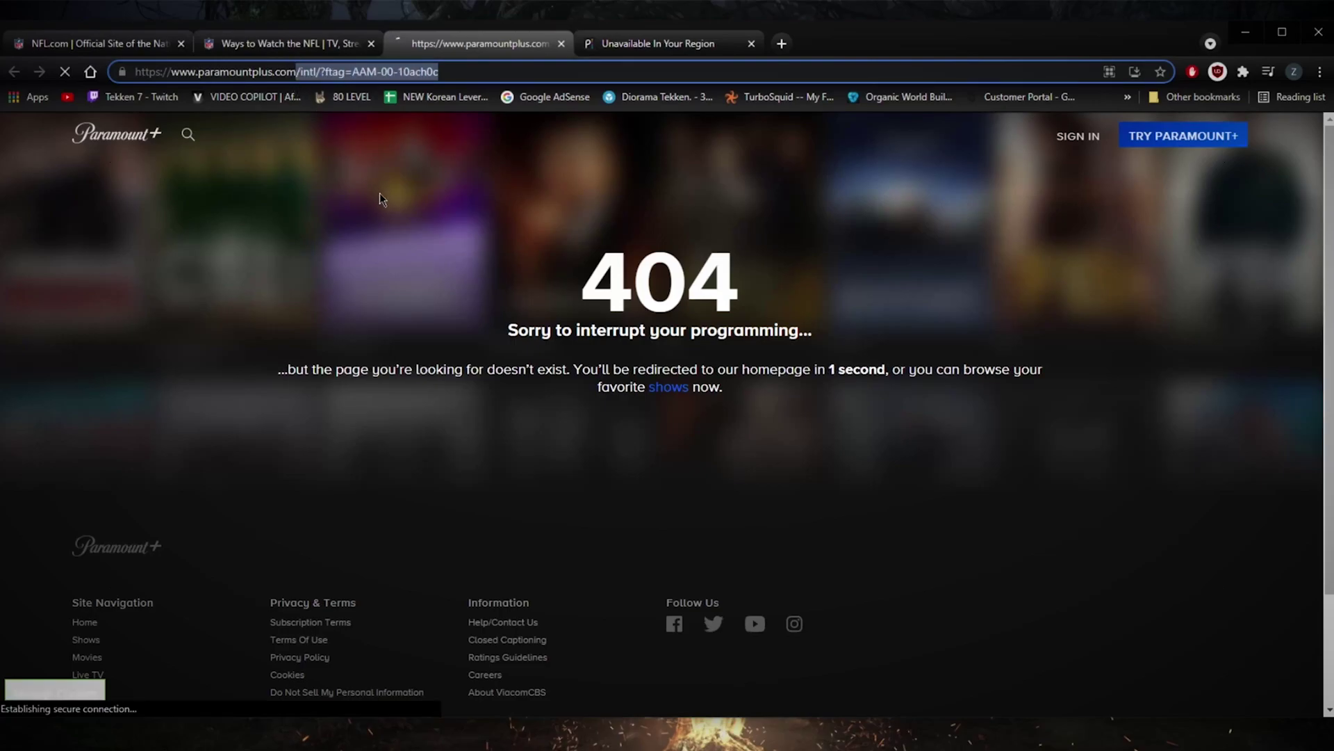
key(BackSpace)
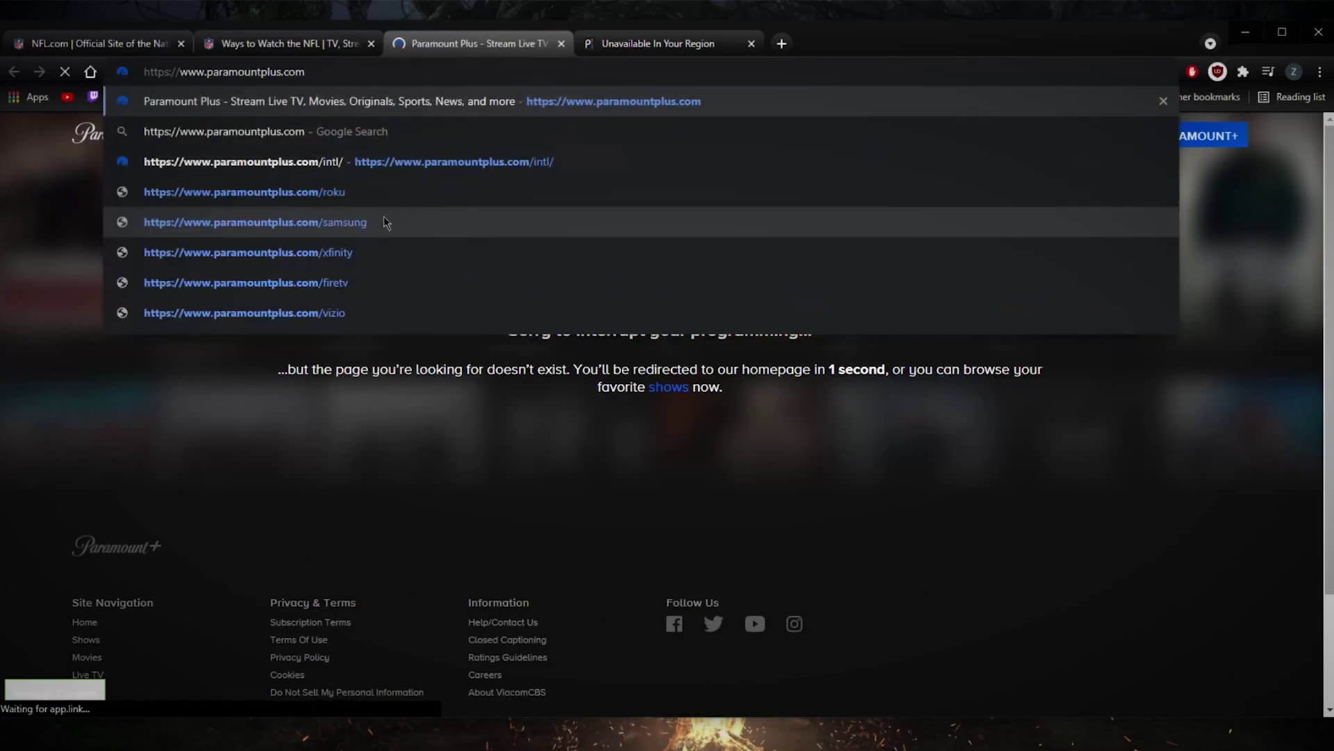
key(Return)
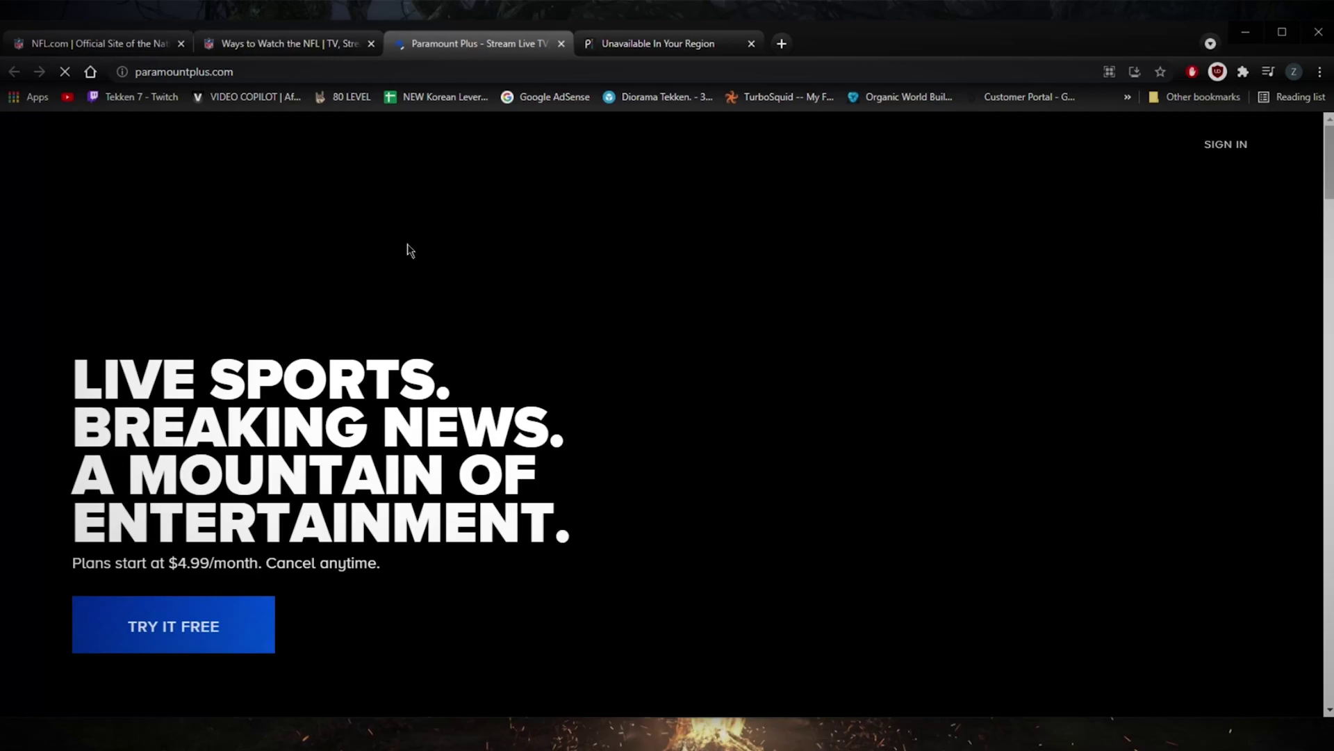
scroll(531, 393, down, 3)
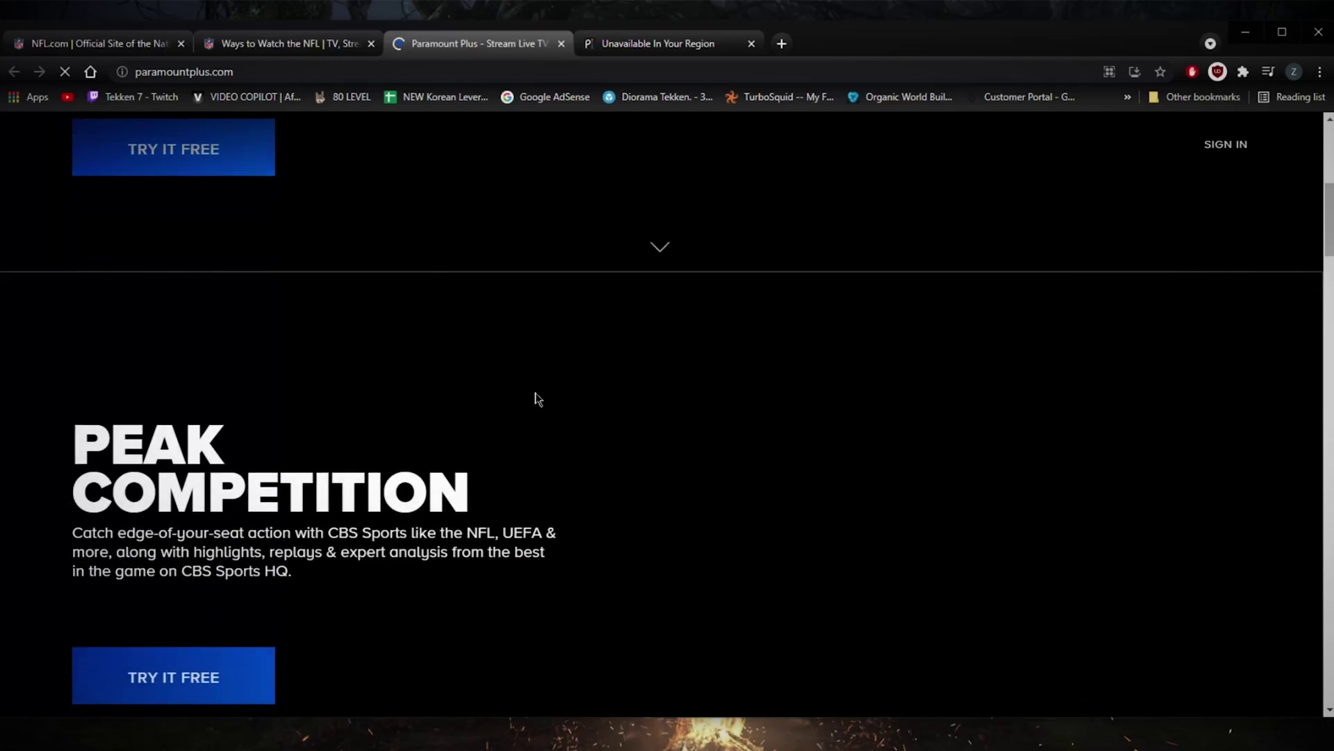
scroll(551, 396, up, 4)
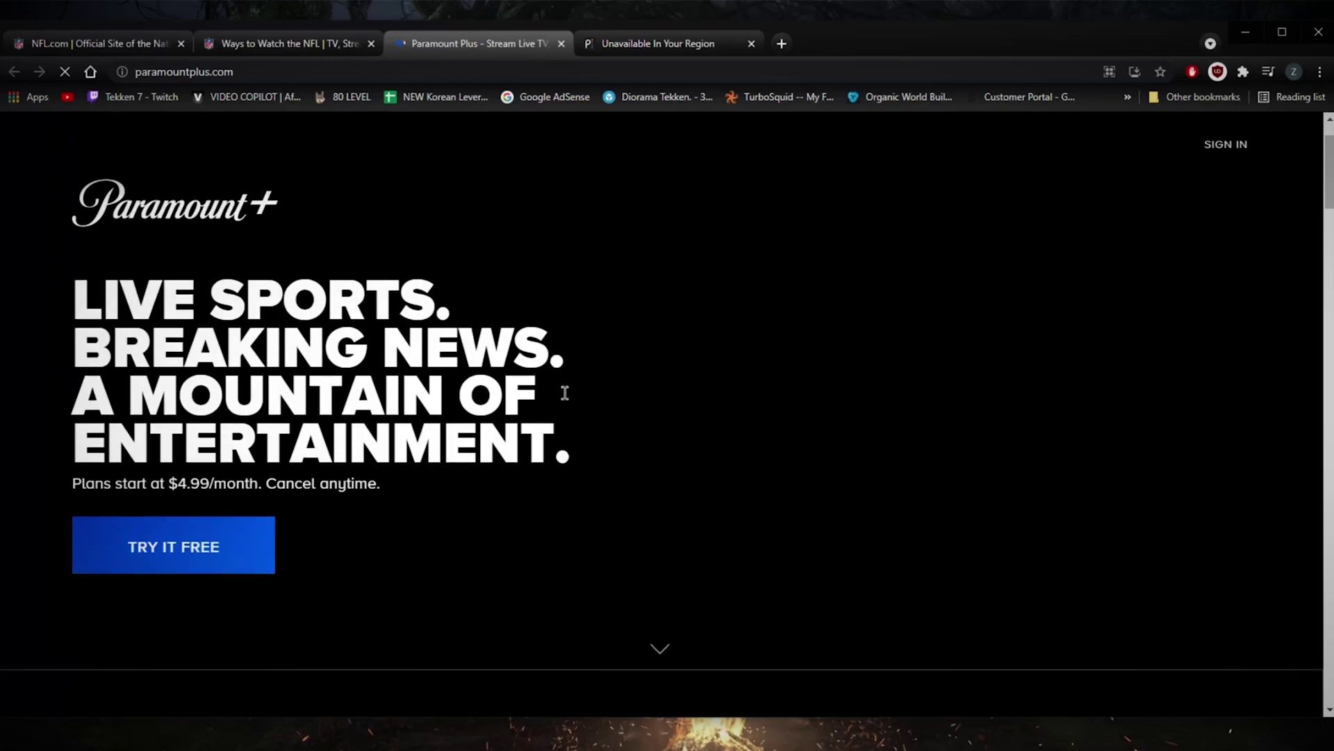
scroll(553, 399, down, 2)
scroll(552, 408, down, 2)
scroll(552, 419, down, 3)
scroll(549, 418, up, 3)
scroll(555, 401, up, 2)
click(647, 44)
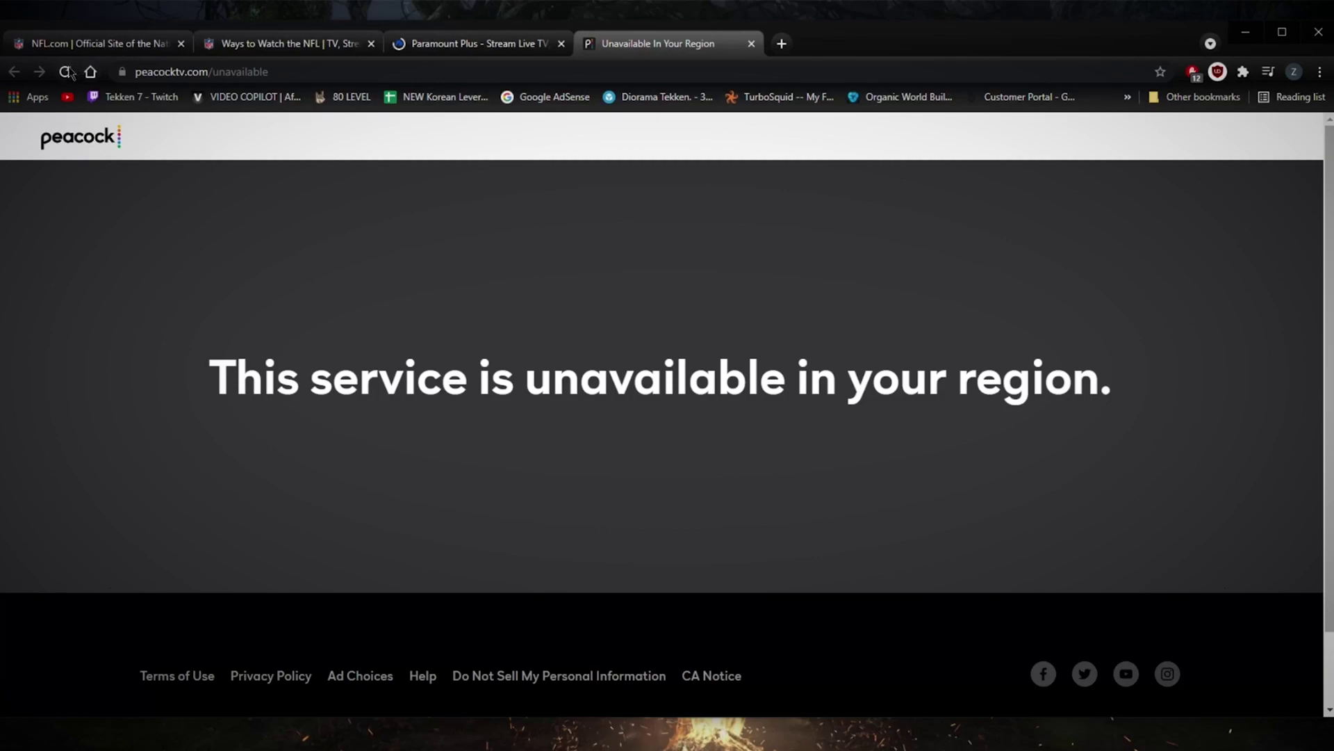
Reload Peacock and delete '/unavailable' from its address to load the homepage
click(65, 71)
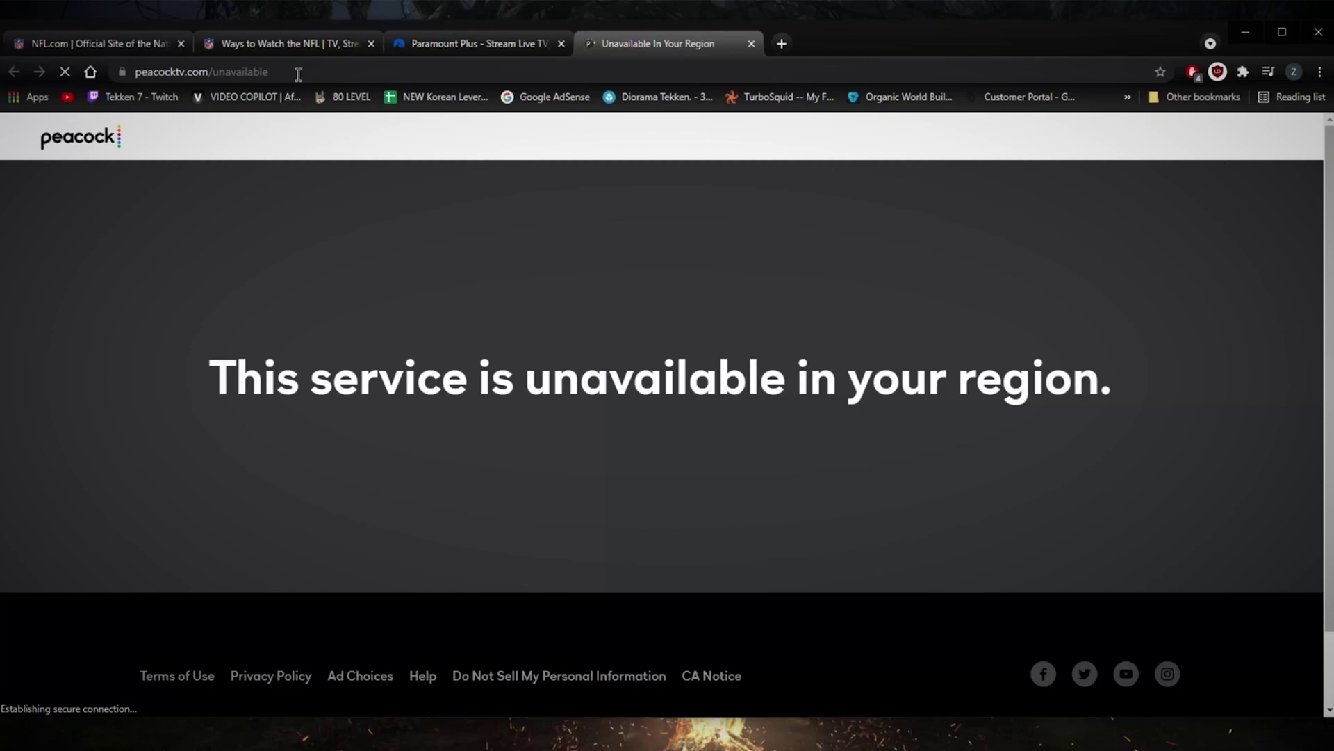
drag(239, 79, 208, 77)
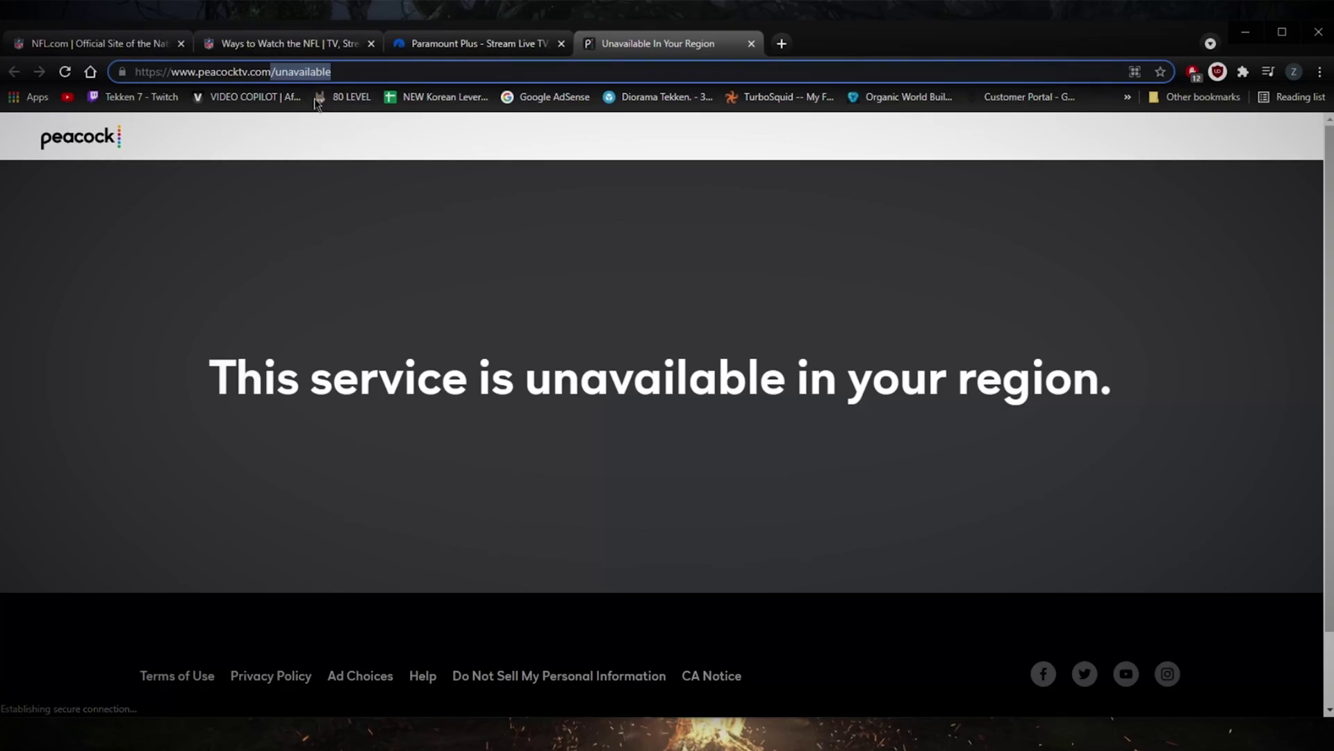
key(BackSpace)
key(Return)
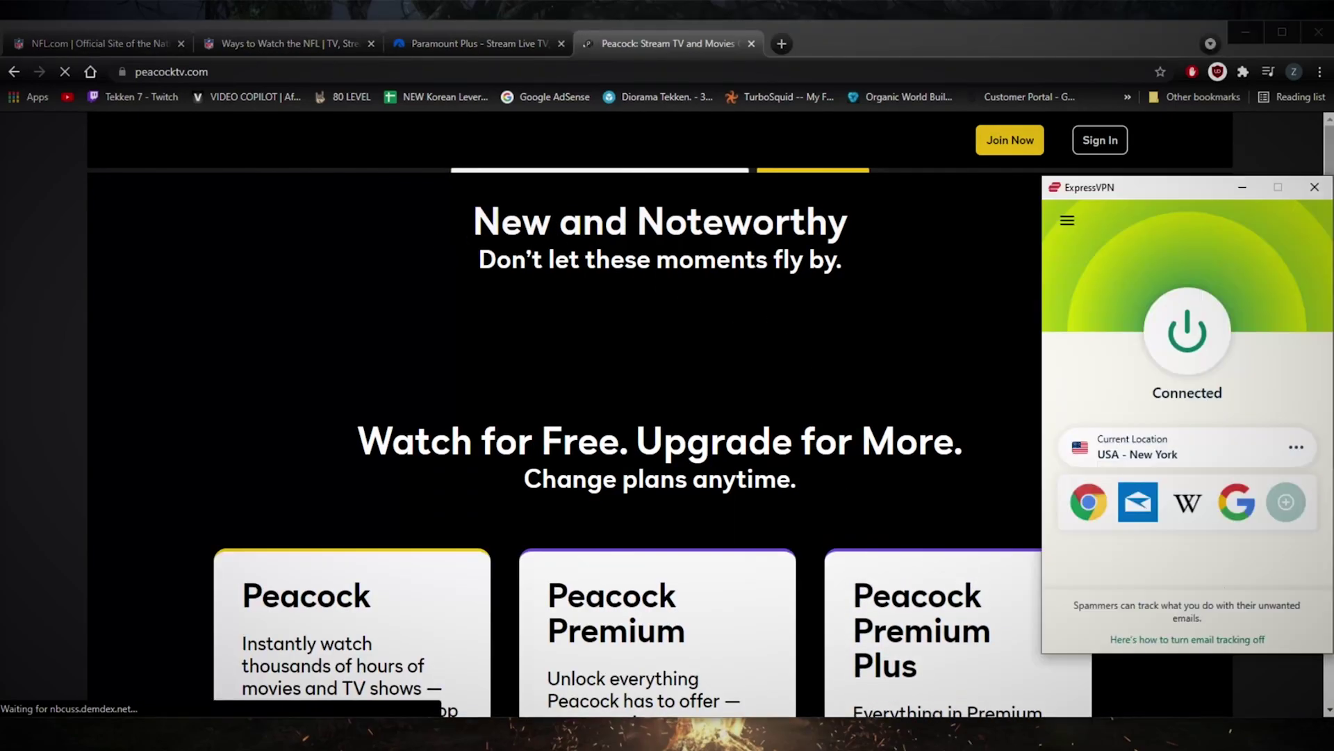
click(810, 557)
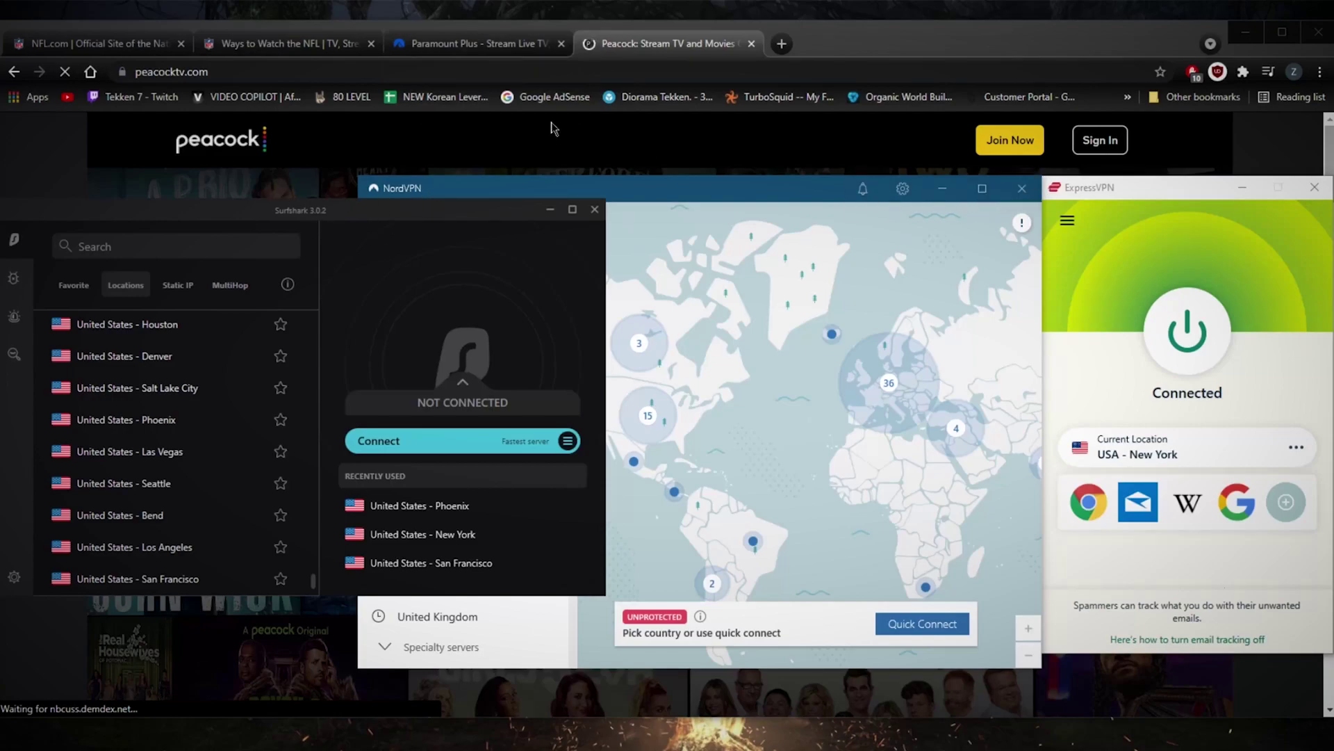
Check the connection status in the ExpressVPN, NordVPN and Surfshark windows
click(1121, 188)
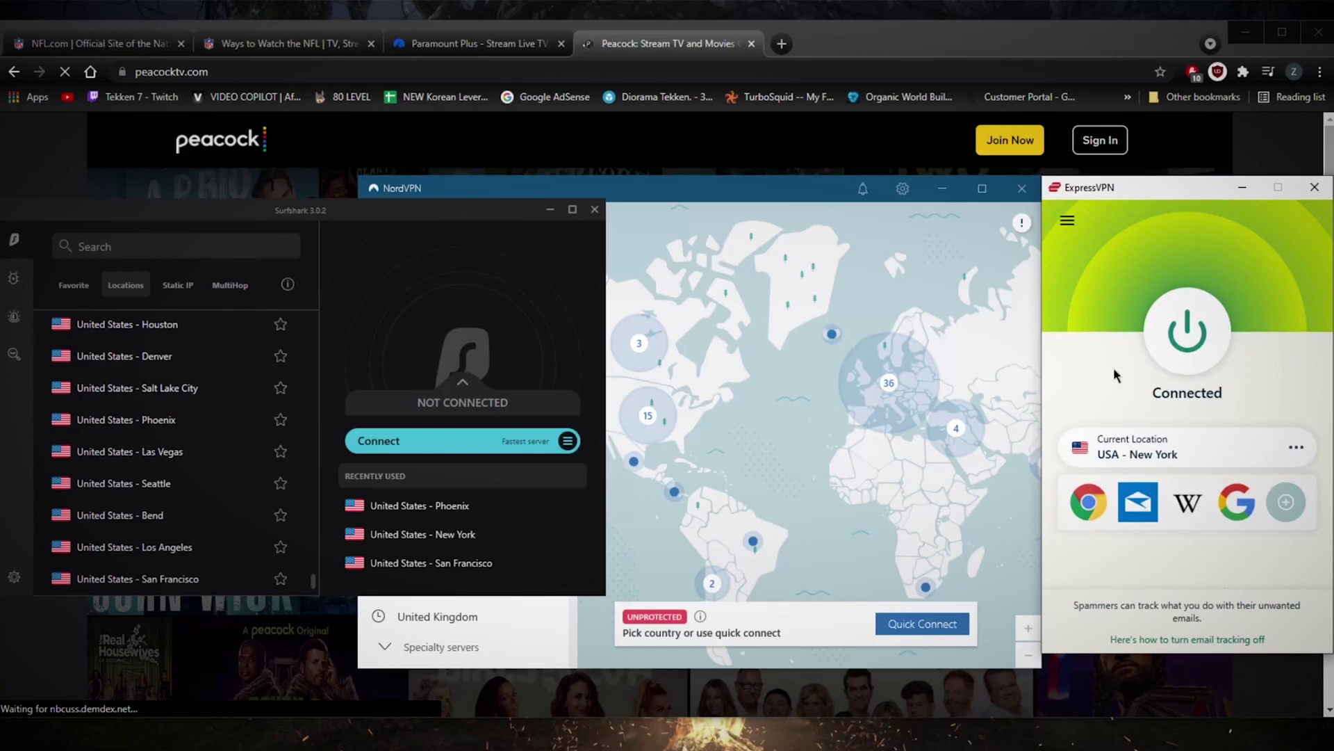
click(738, 187)
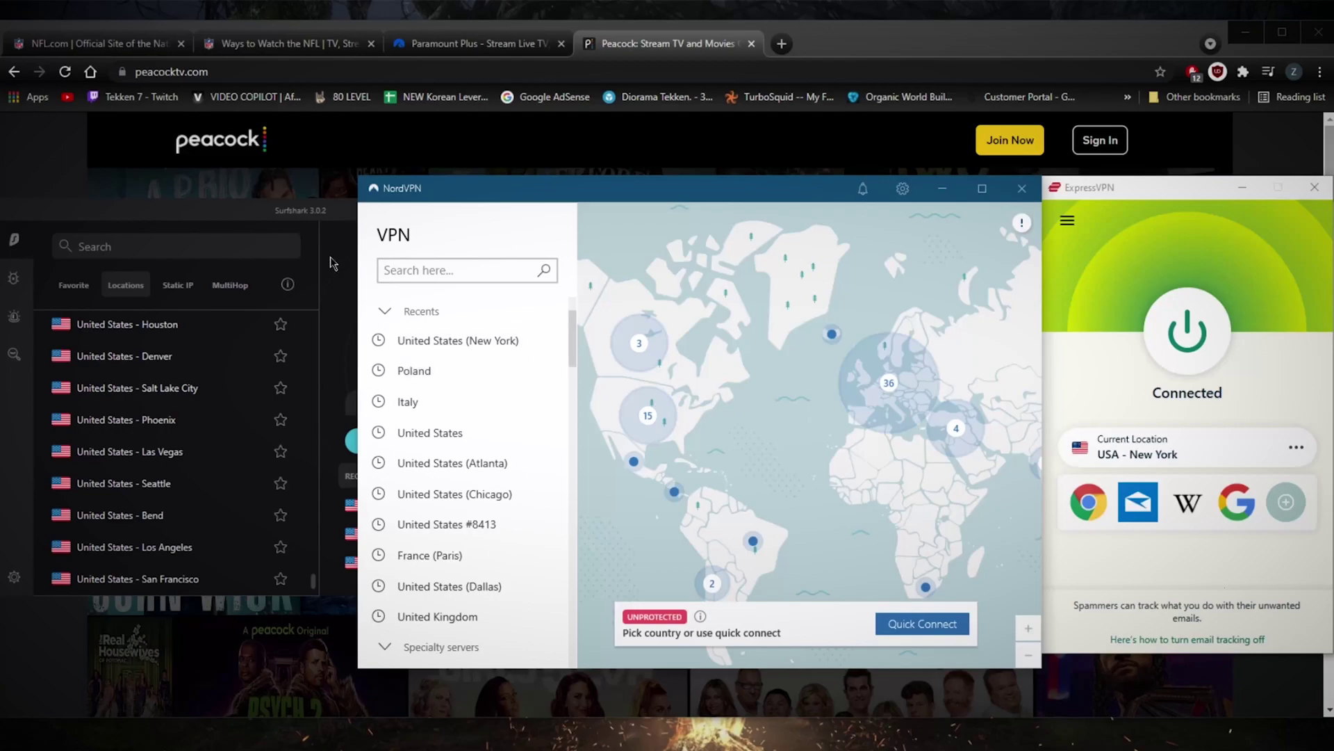
click(308, 225)
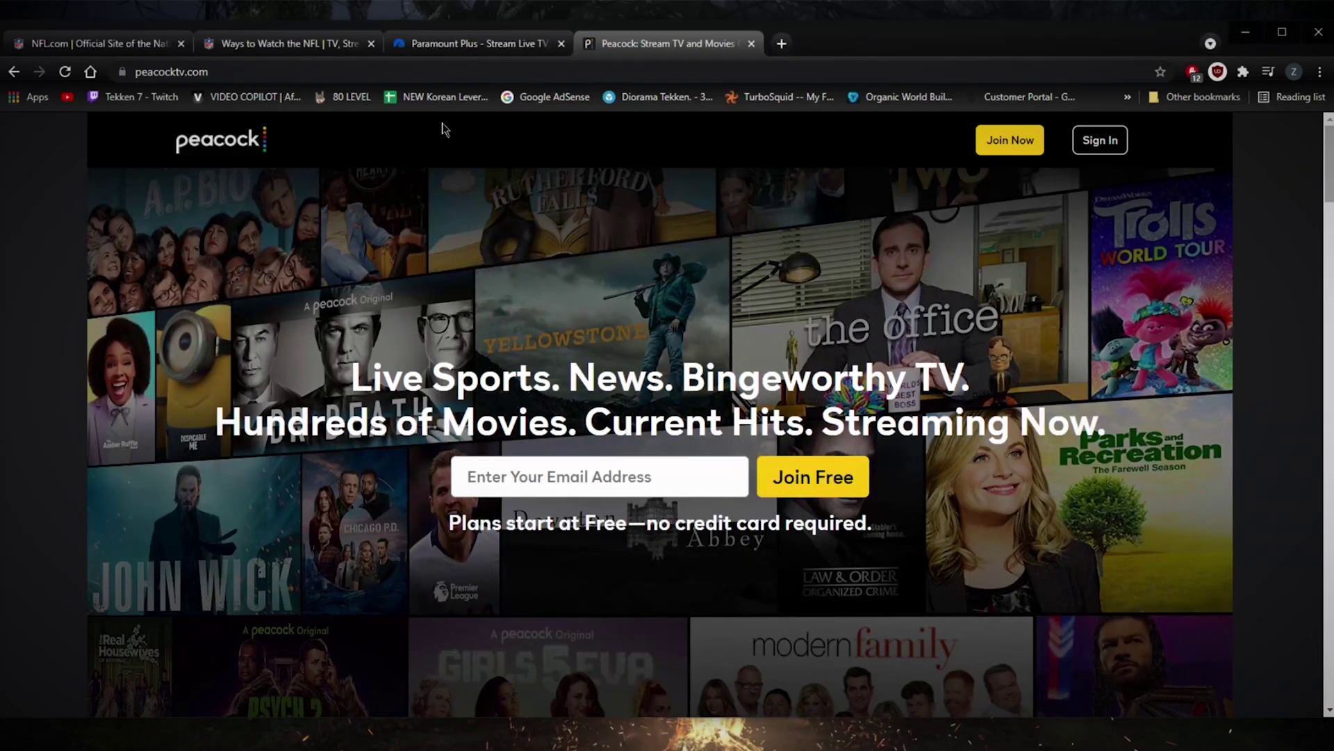
Return through the Paramount+ and Ways to Watch tabs to NFL.com's provider sign-in page
click(442, 46)
click(302, 46)
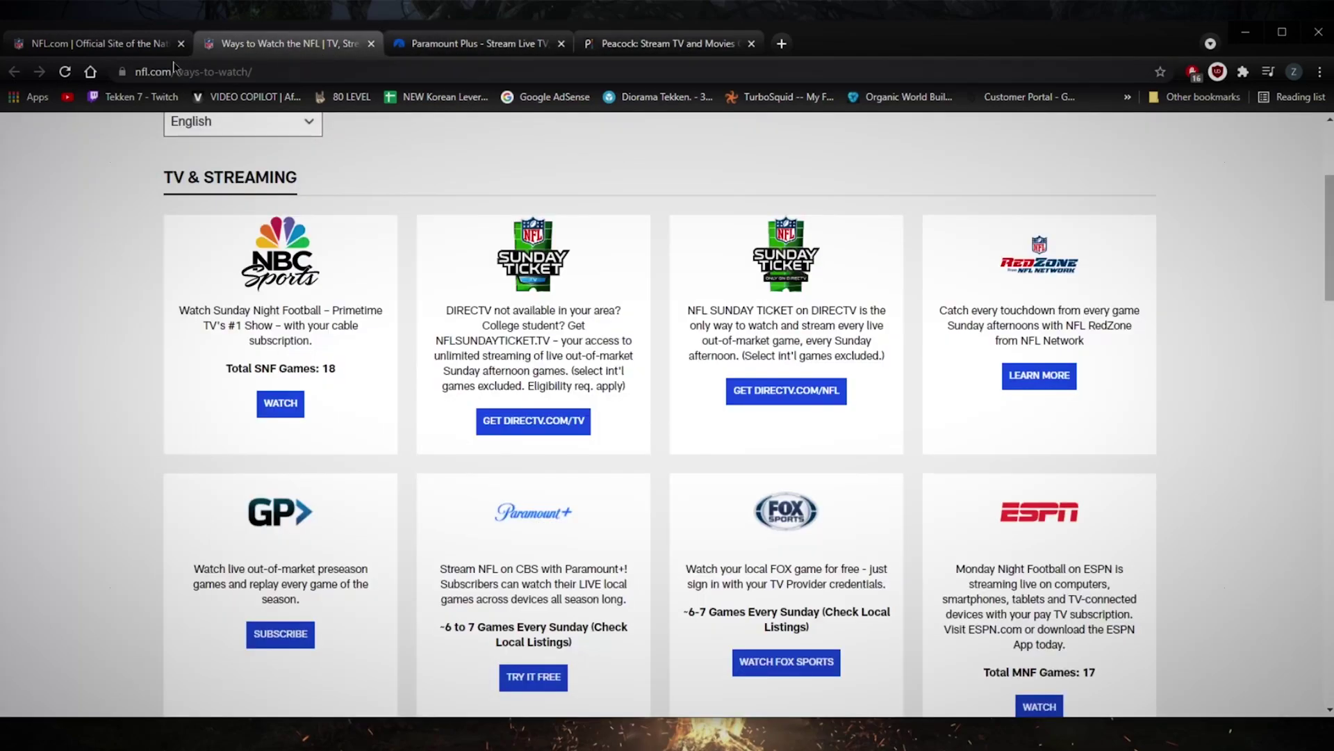
click(105, 45)
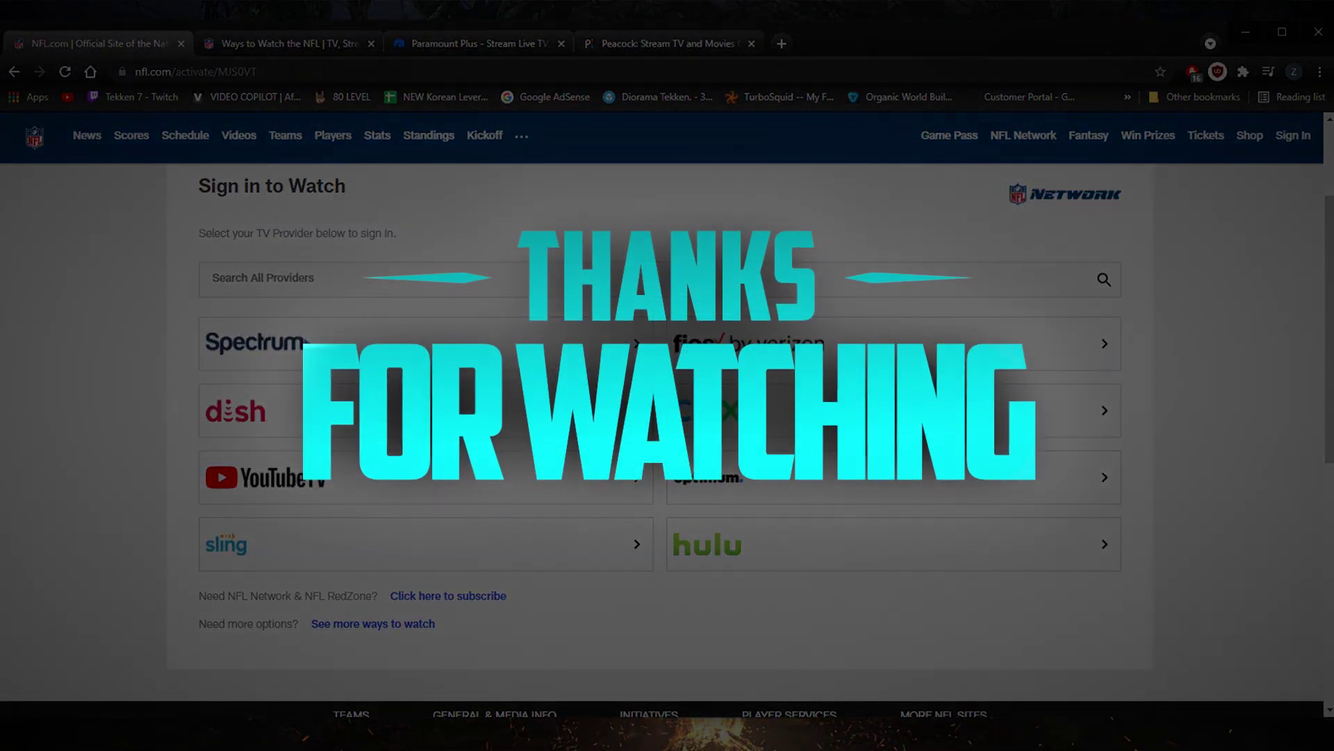